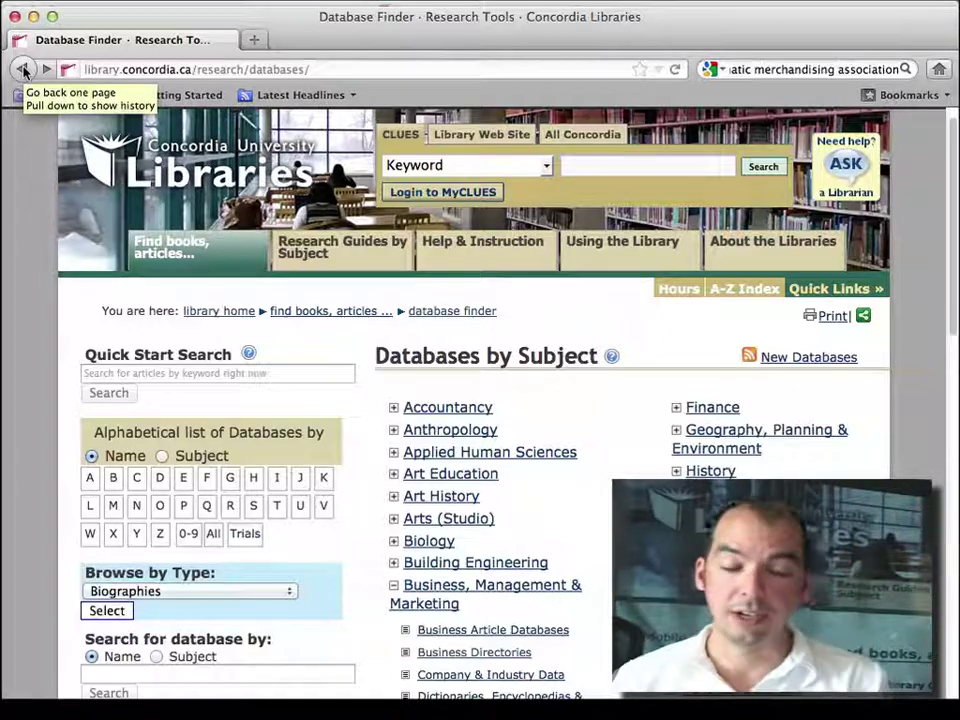
Step: Open the Company & Industry Data databases in CLUES and connect to Mergent Online
{"action": "scroll", "coordinate": [480, 400], "scroll_direction": "down", "scroll_amount": 3}
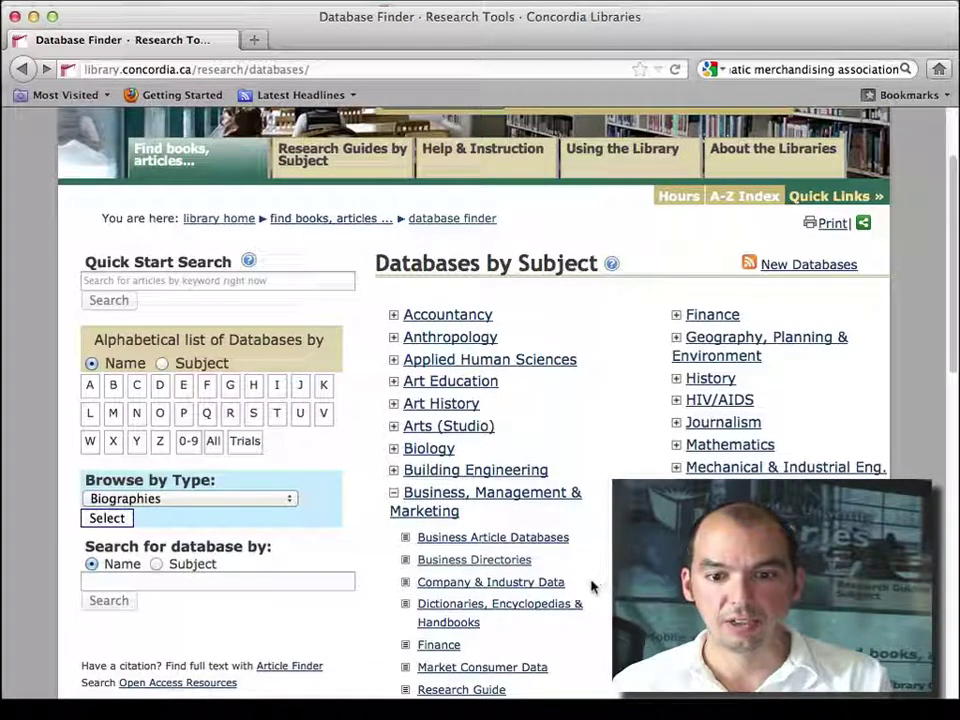
{"action": "left_click", "coordinate": [448, 587]}
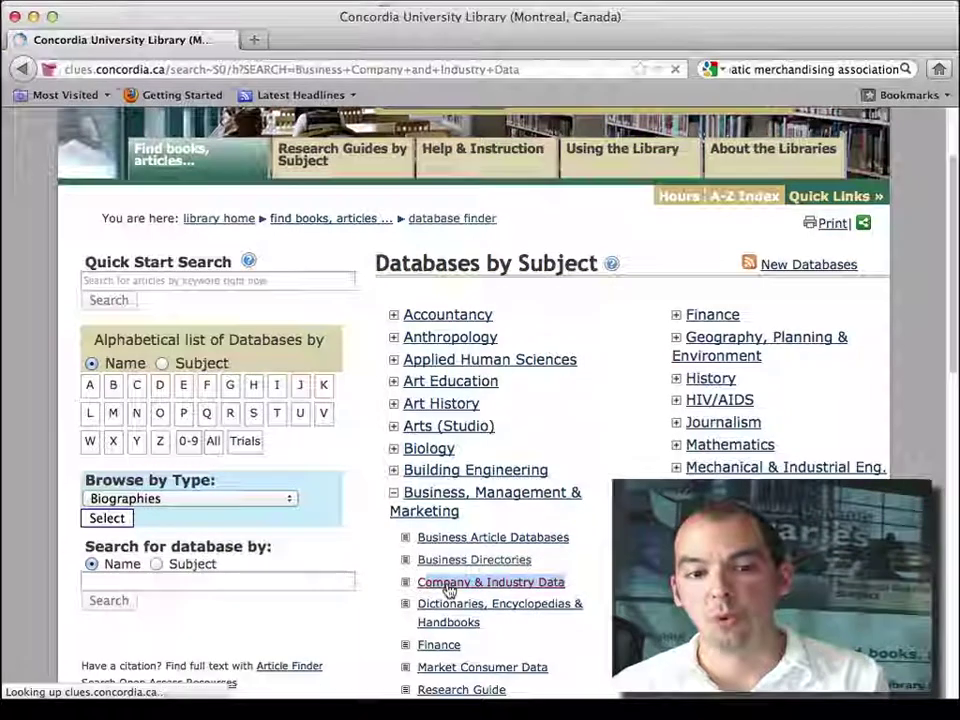
{"action": "scroll", "coordinate": [448, 590], "scroll_direction": "down", "scroll_amount": 1}
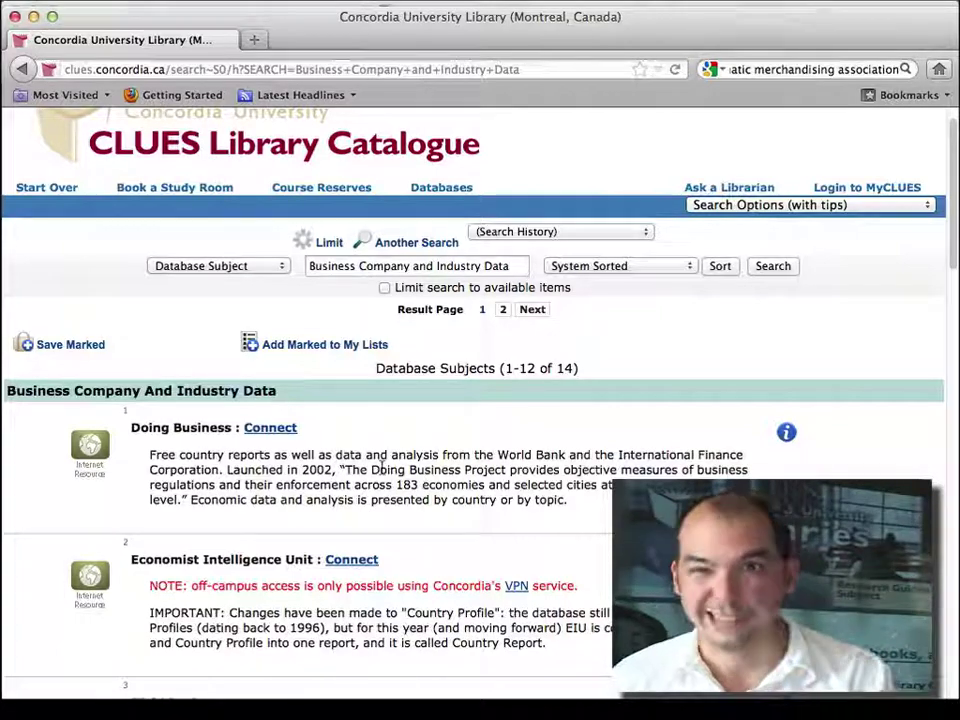
{"action": "scroll", "coordinate": [381, 466], "scroll_direction": "down", "scroll_amount": 3}
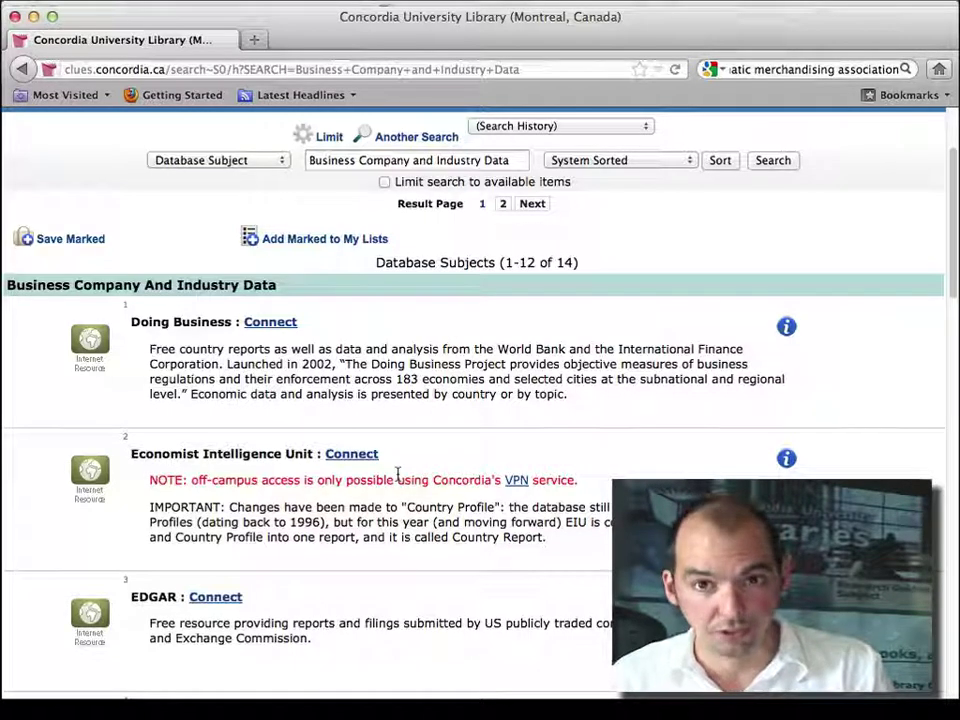
{"action": "scroll", "coordinate": [415, 518], "scroll_direction": "down", "scroll_amount": 10}
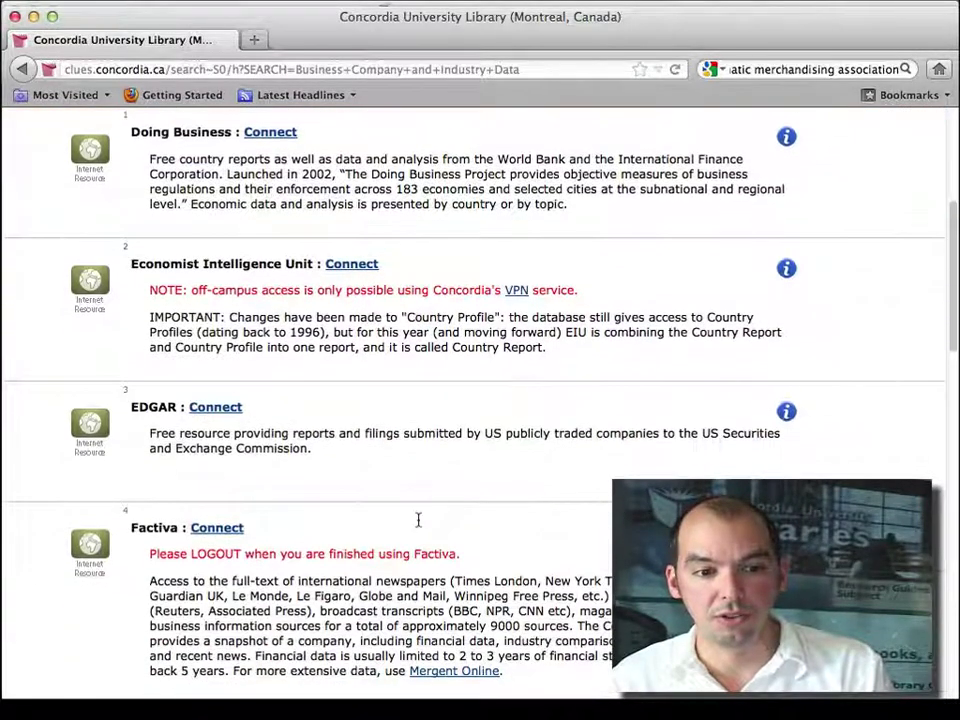
{"action": "scroll", "coordinate": [418, 523], "scroll_direction": "down", "scroll_amount": 8}
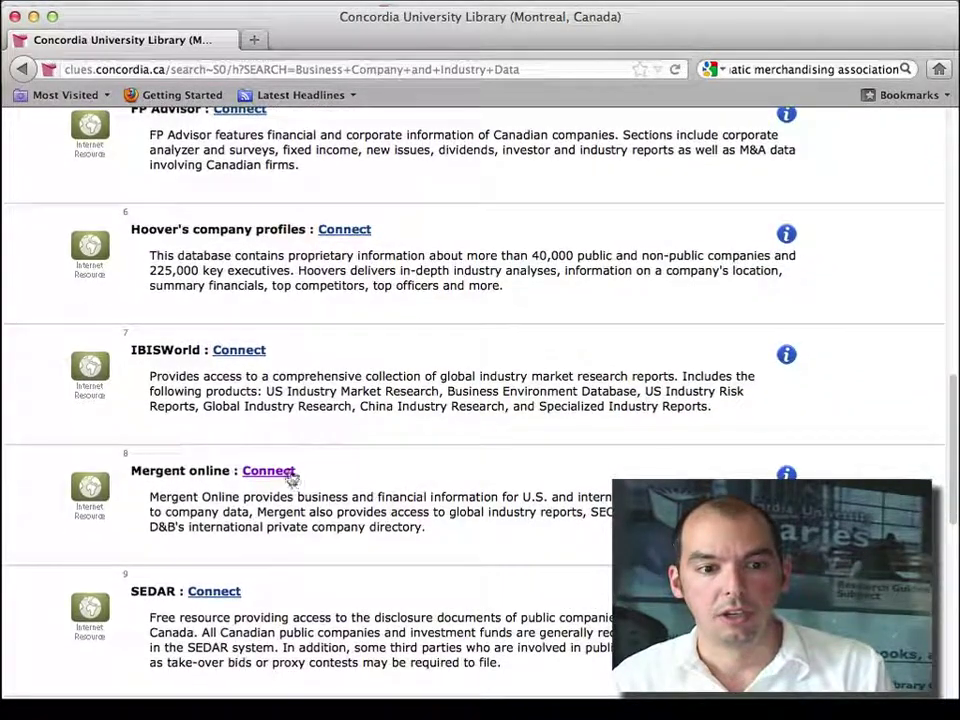
{"action": "left_click", "coordinate": [289, 478]}
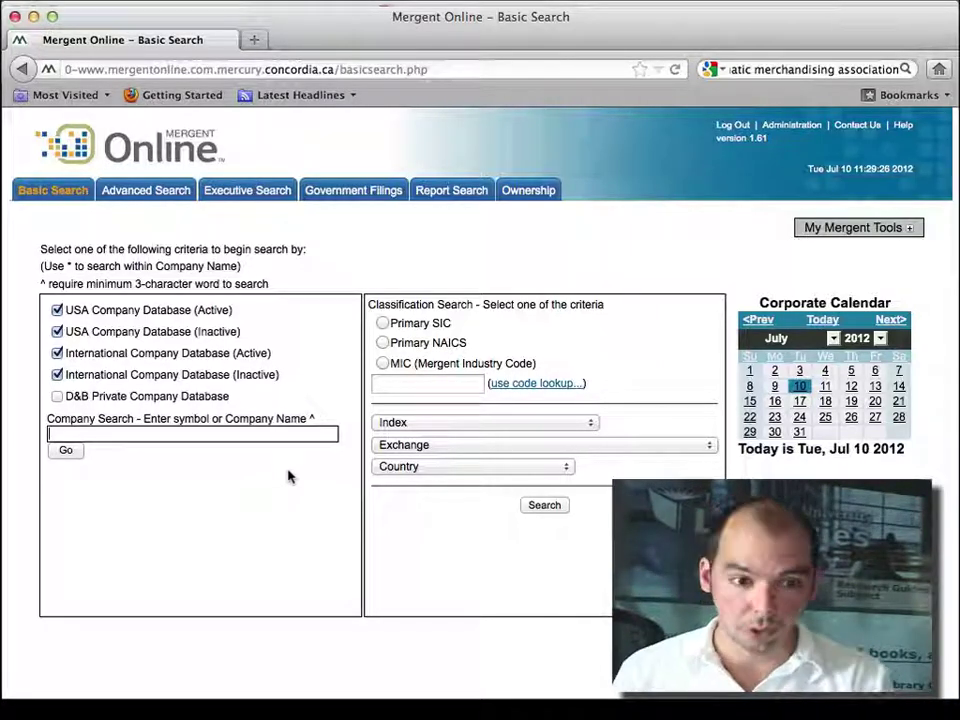
Step: Search for 'google' and open the Google Inc (GOOG) company detail page
{"action": "type", "text": "gi"}
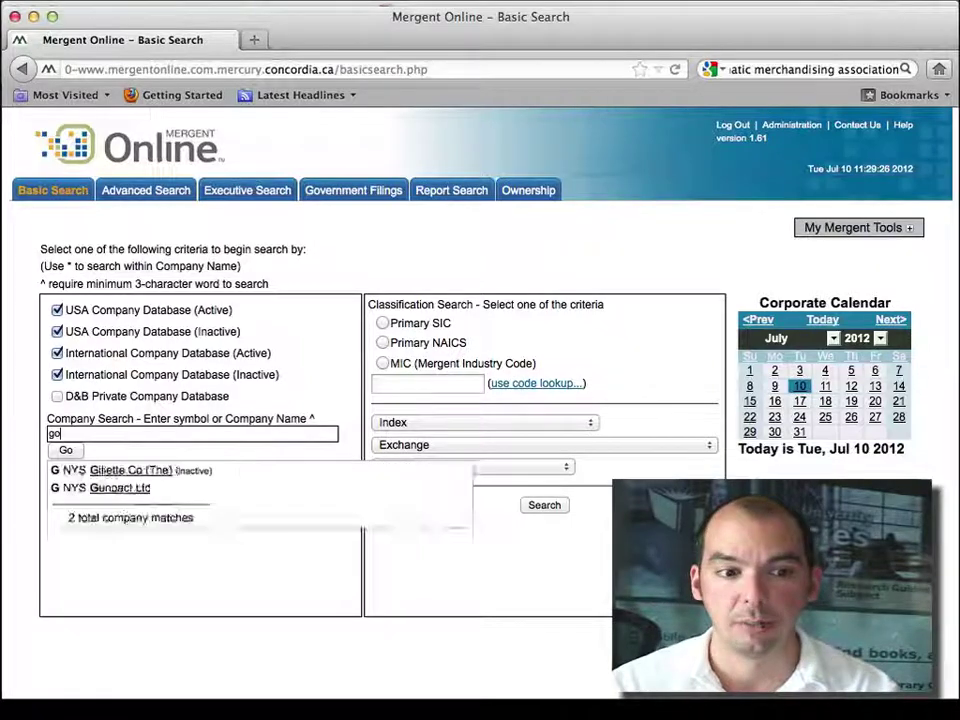
{"action": "key", "text": "BackSpace"}
{"action": "type", "text": "oogl"}
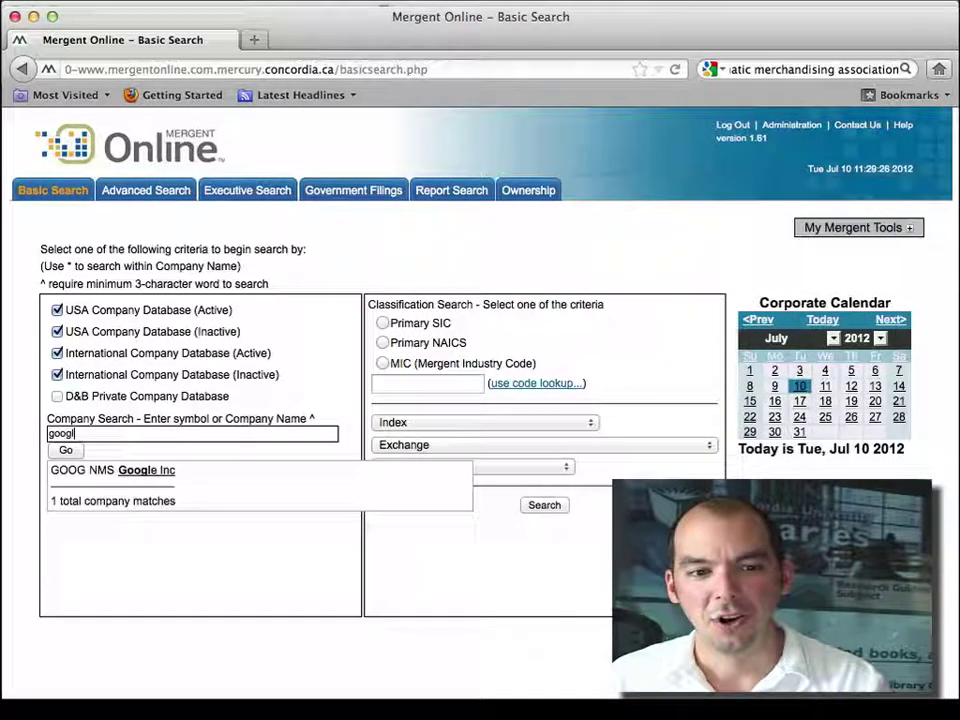
{"action": "left_click", "coordinate": [171, 478]}
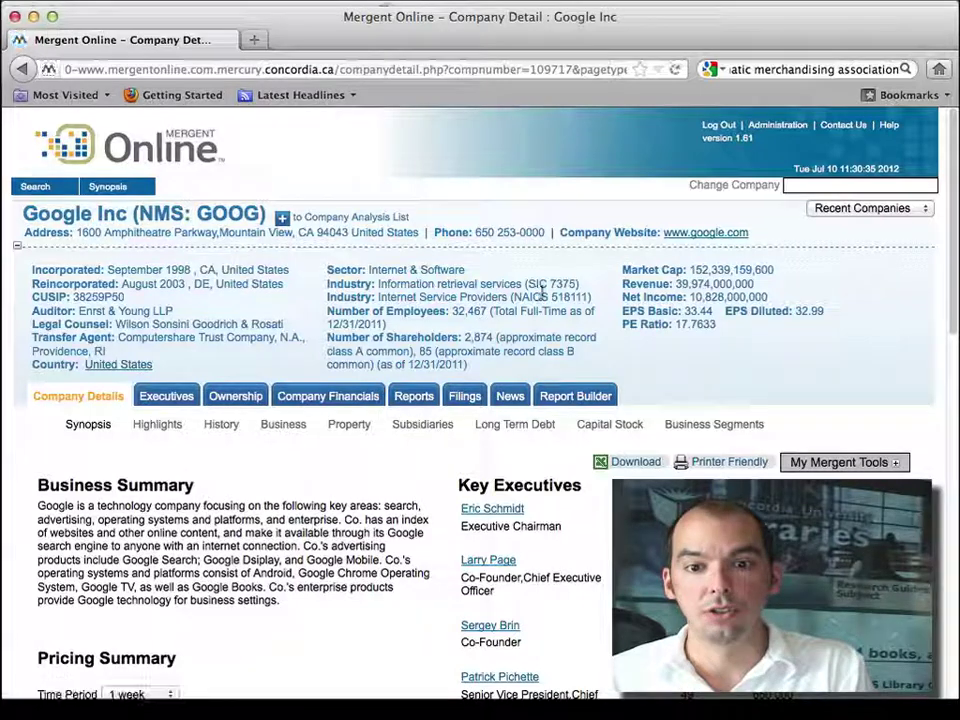
Step: Highlight Google's NAICS code 518111 and its employee count 32,467
{"action": "left_click_drag", "start_coordinate": [549, 297], "coordinate": [591, 297]}
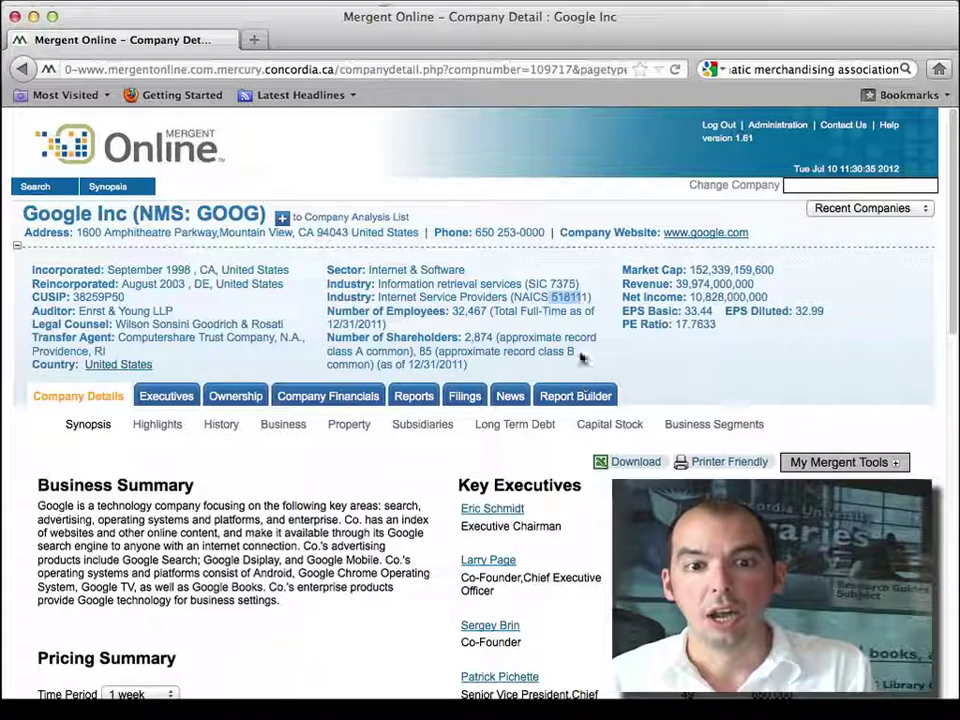
{"action": "left_click", "coordinate": [481, 332]}
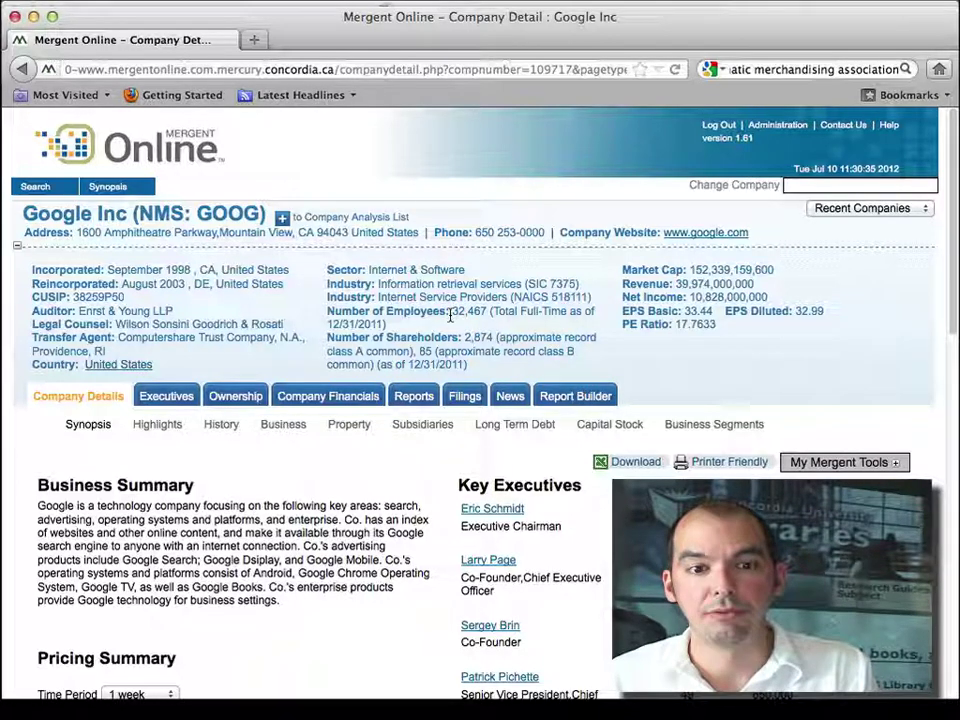
{"action": "left_click_drag", "start_coordinate": [452, 311], "coordinate": [486, 313]}
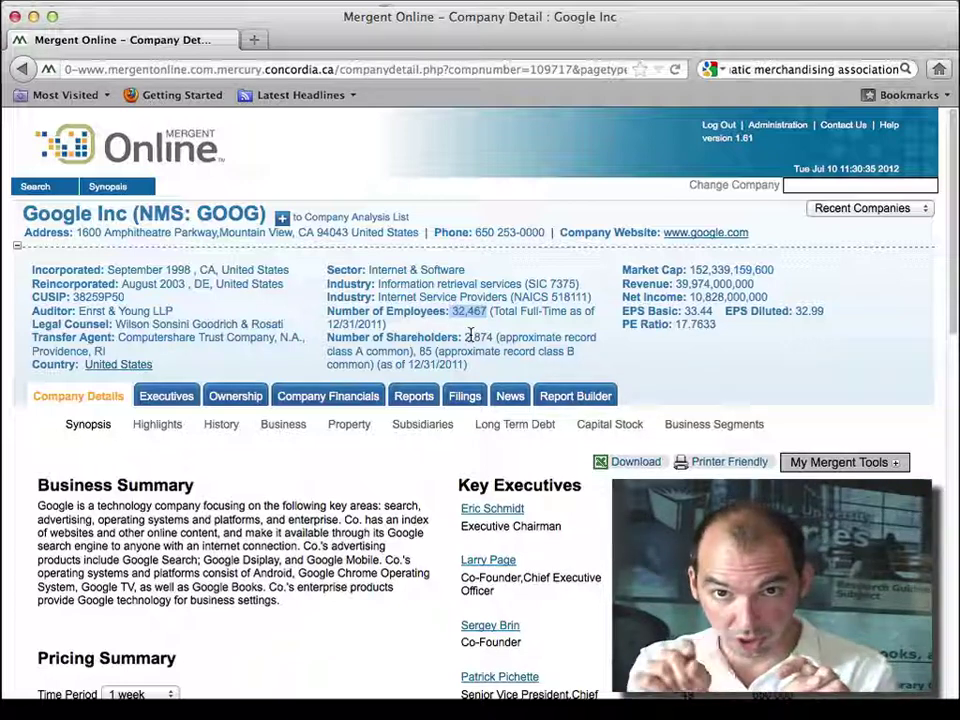
{"action": "left_click", "coordinate": [470, 336]}
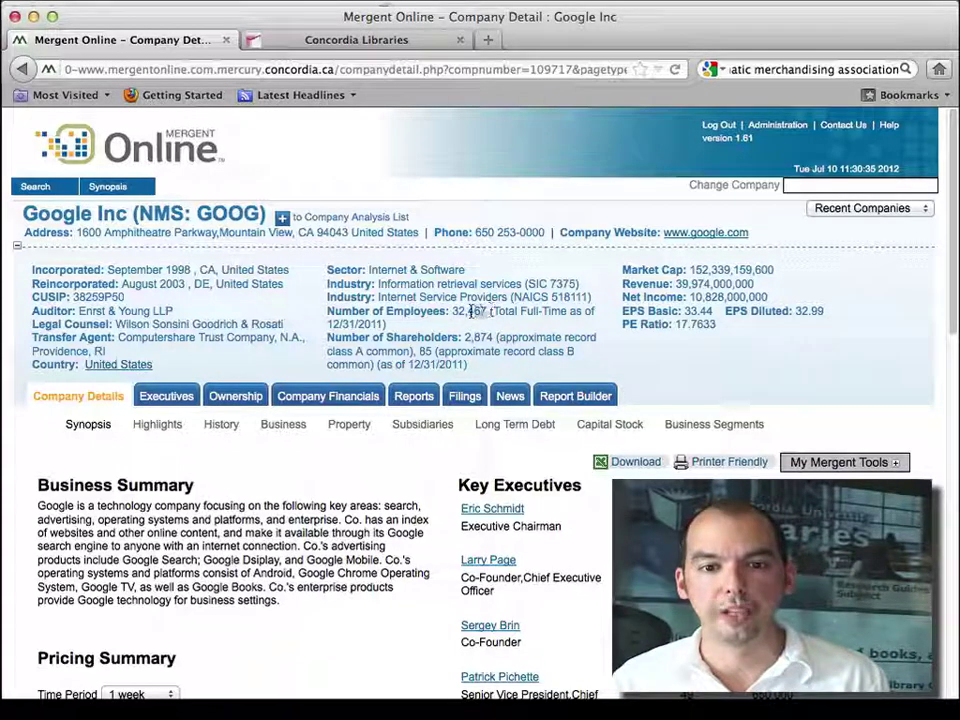
{"action": "double_click", "coordinate": [470, 311]}
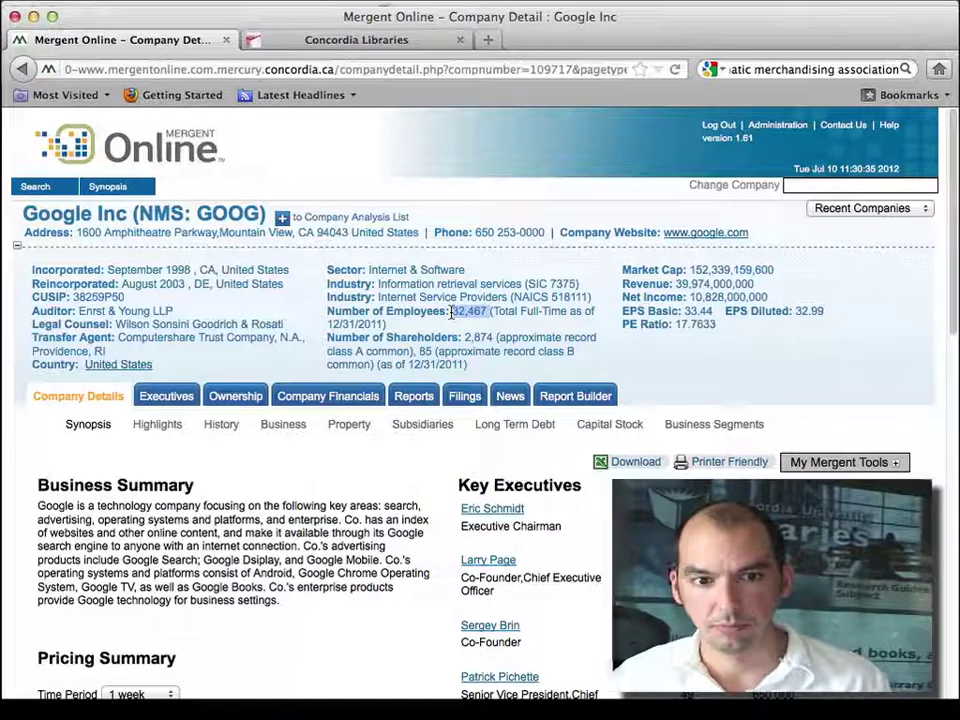
Step: Review the figures in Google's financial Highlights table
{"action": "left_click", "coordinate": [157, 424]}
{"action": "scroll", "coordinate": [170, 427], "scroll_direction": "down", "scroll_amount": 2}
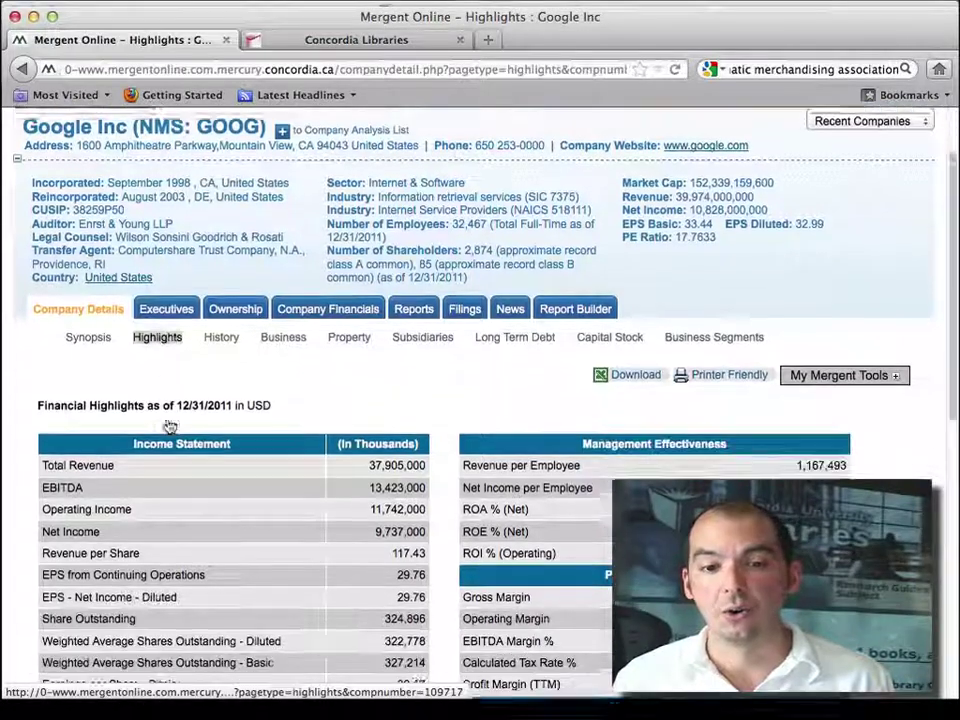
{"action": "scroll", "coordinate": [170, 427], "scroll_direction": "down", "scroll_amount": 4}
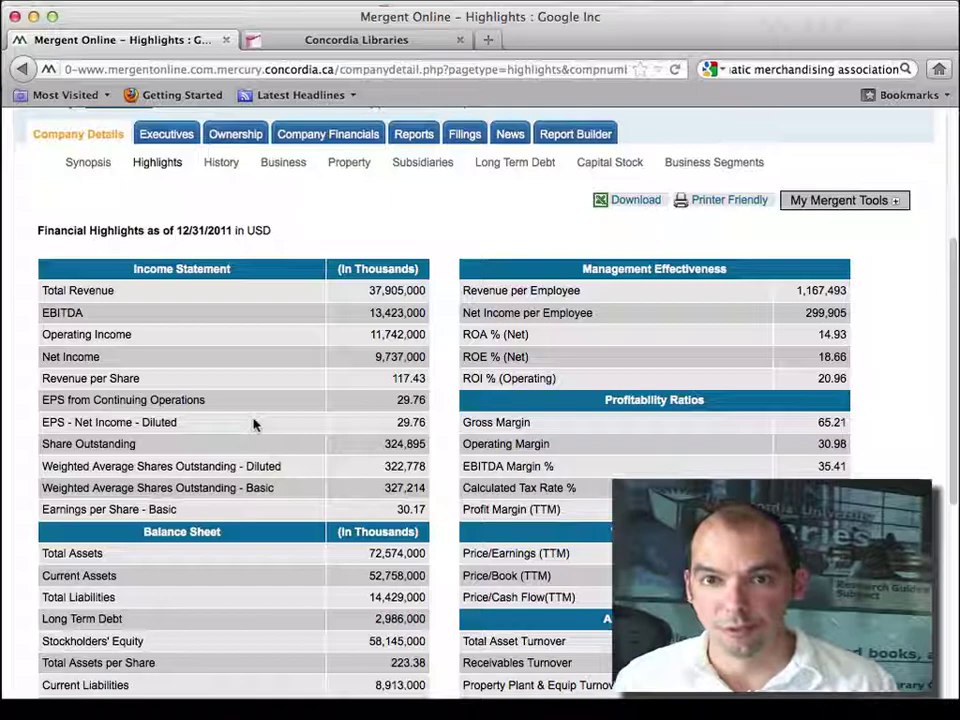
{"action": "scroll", "coordinate": [253, 424], "scroll_direction": "up", "scroll_amount": 4}
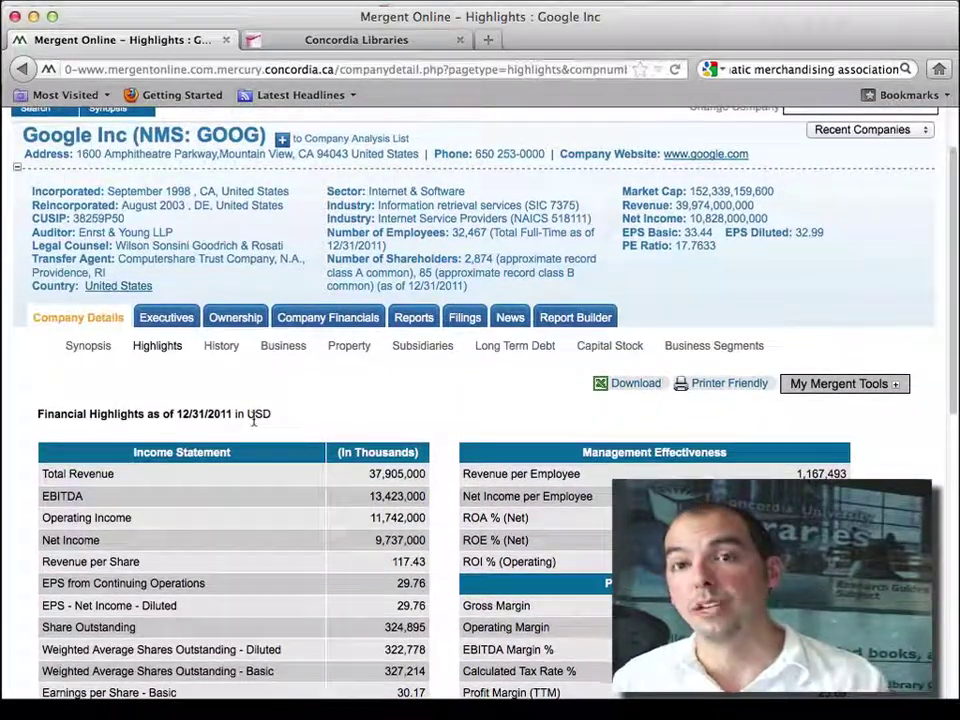
{"action": "scroll", "coordinate": [253, 424], "scroll_direction": "up", "scroll_amount": 2}
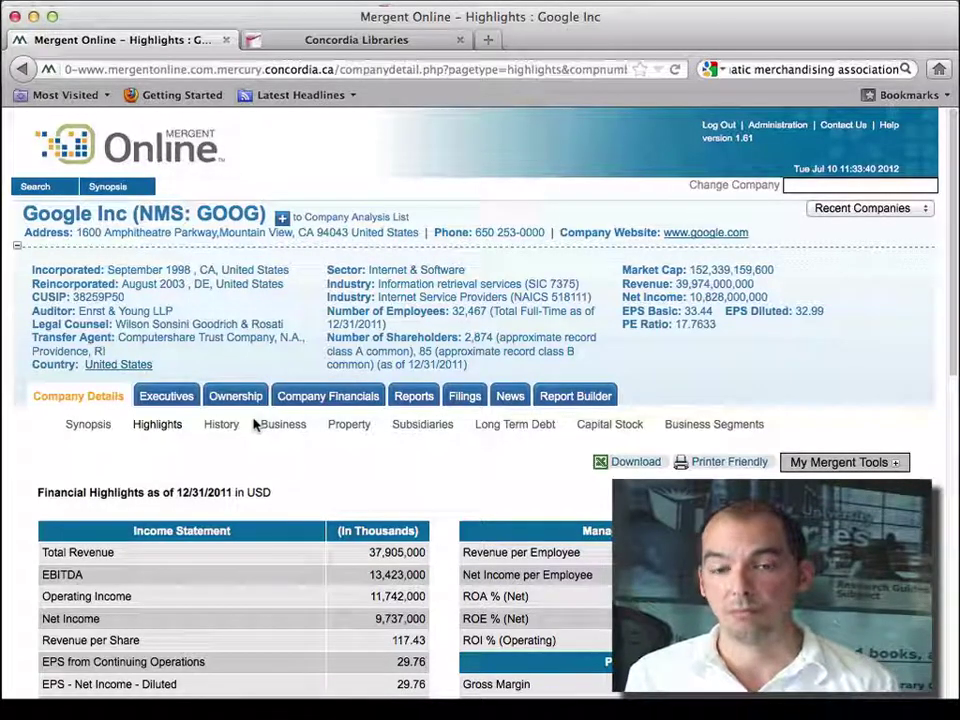
Step: Open Google's annual 10-K reports list and highlight the NAICS code 518111 again
{"action": "left_click", "coordinate": [430, 398]}
{"action": "scroll", "coordinate": [430, 505], "scroll_direction": "down", "scroll_amount": 2}
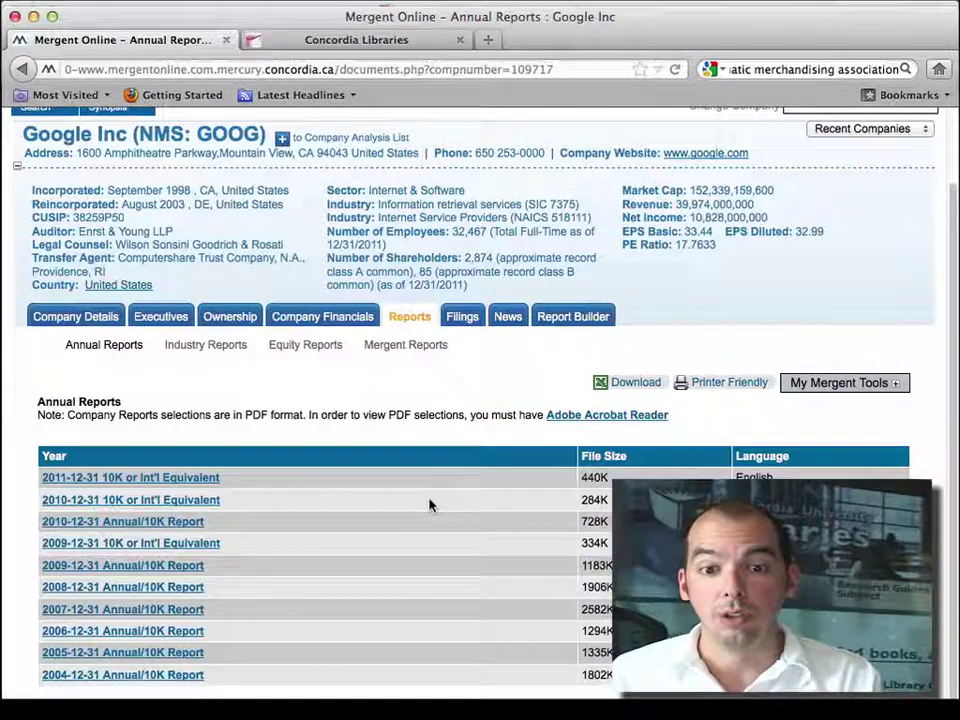
{"action": "scroll", "coordinate": [430, 505], "scroll_direction": "up", "scroll_amount": 2}
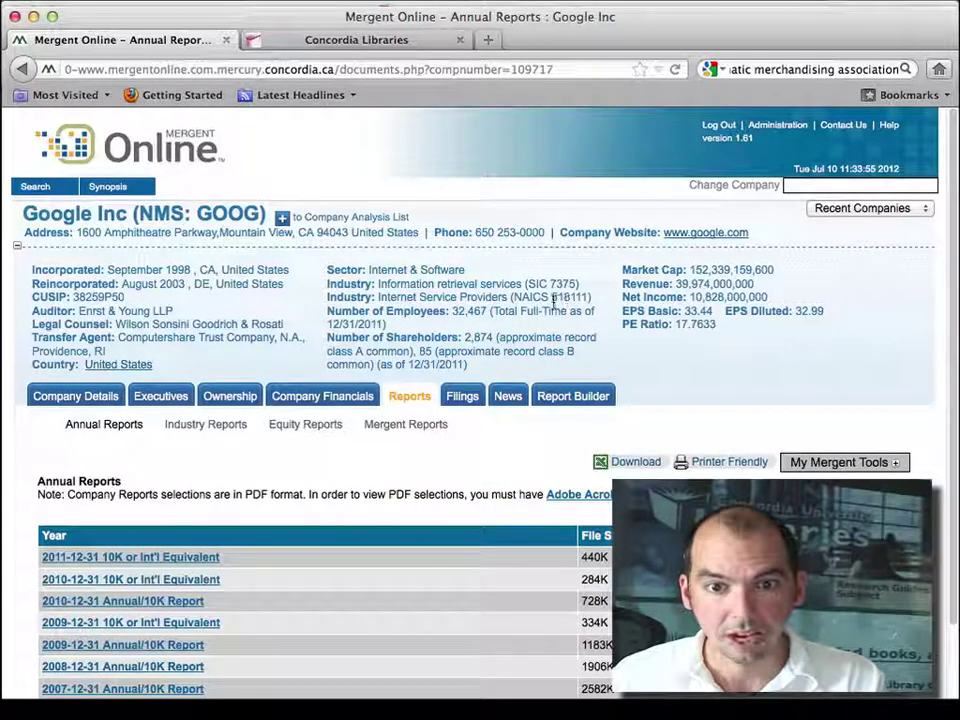
{"action": "left_click_drag", "start_coordinate": [549, 298], "coordinate": [587, 298]}
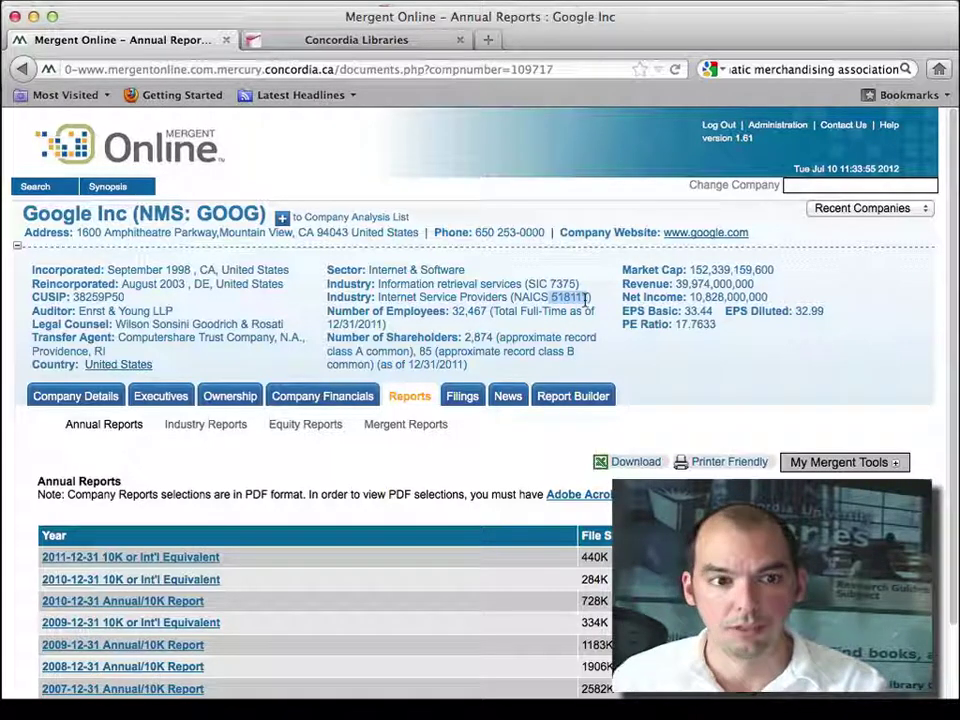
Step: Search companies by primary NAICS code 518111, leaving the country filter unchanged
{"action": "left_click", "coordinate": [40, 190]}
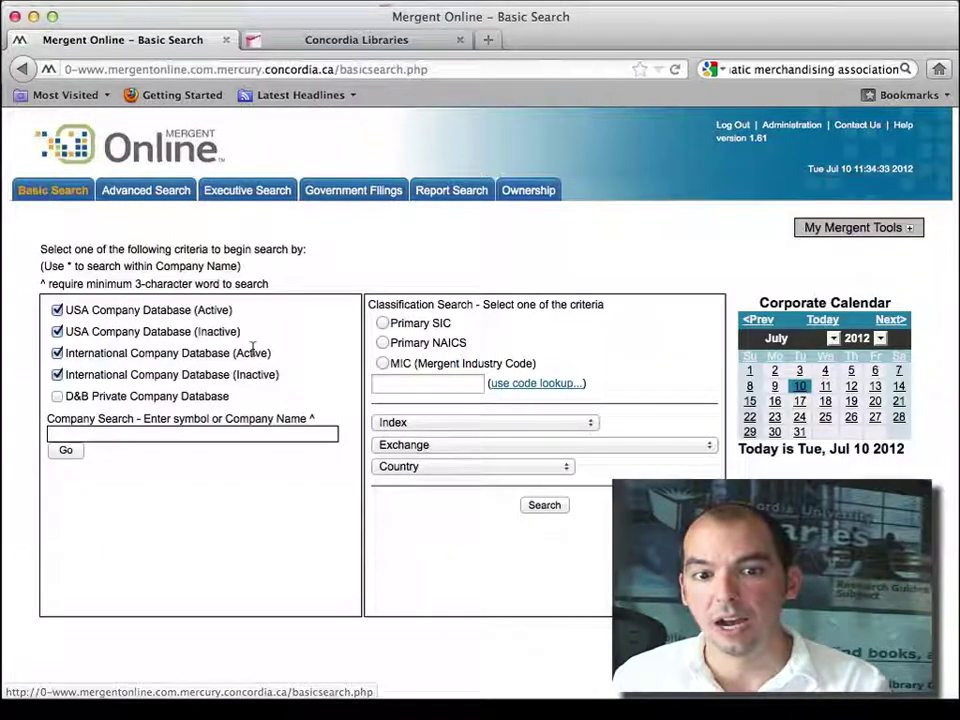
{"action": "left_click", "coordinate": [383, 343]}
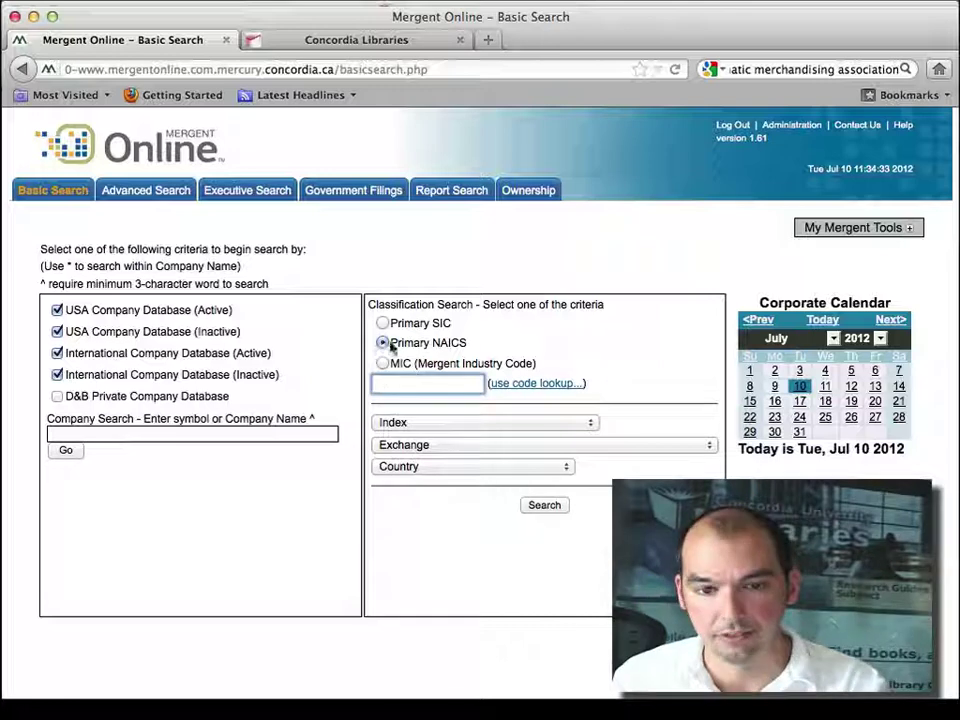
{"action": "type", "text": "518111"}
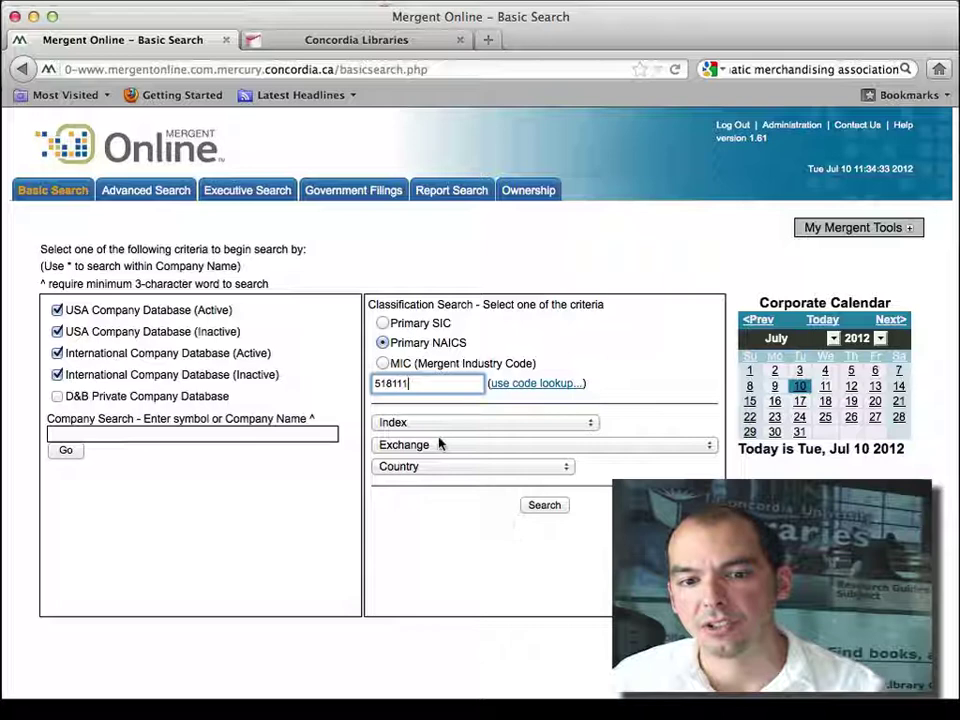
{"action": "left_click", "coordinate": [443, 465]}
{"action": "key", "text": "Escape"}
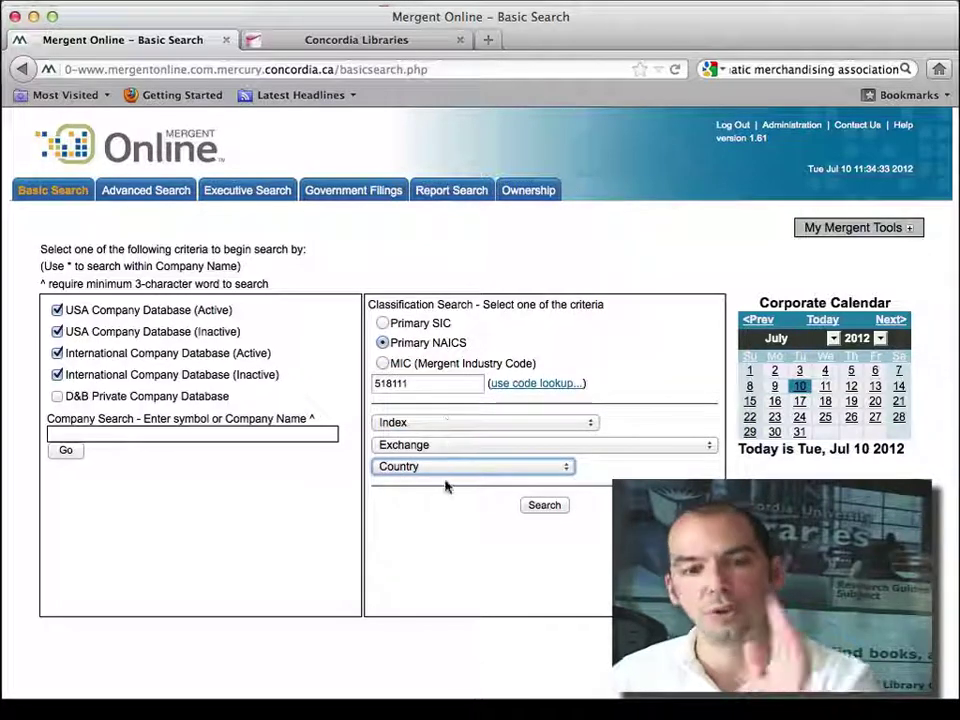
{"action": "left_click", "coordinate": [533, 507]}
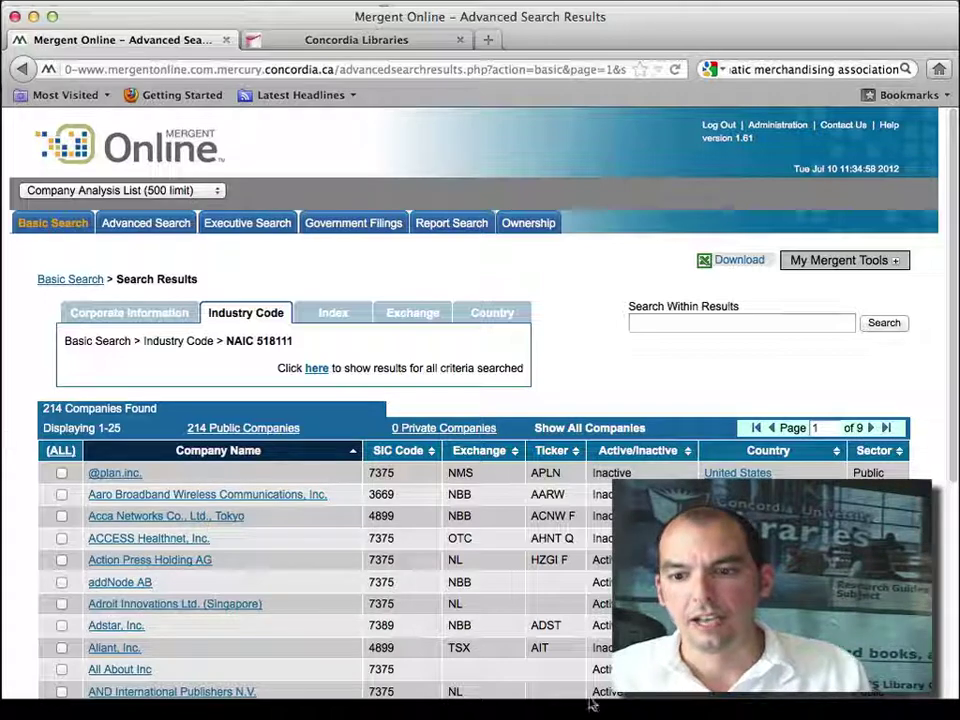
Step: Look over the first page of results, marking Anteon's Inactive status, then go to page 2
{"action": "scroll", "coordinate": [480, 450], "scroll_direction": "down", "scroll_amount": 5}
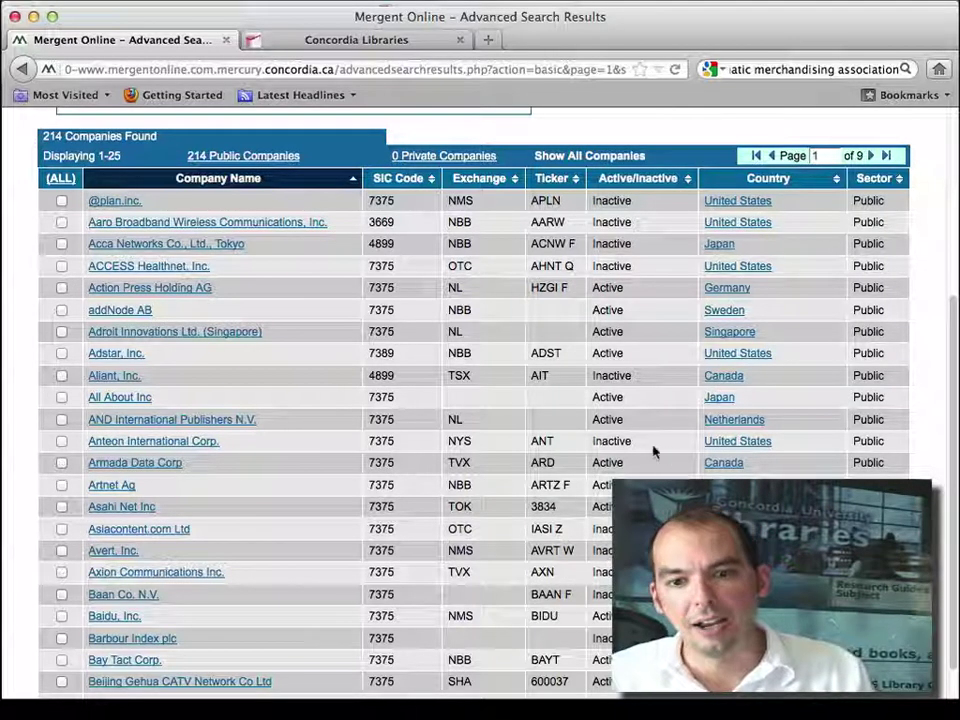
{"action": "double_click", "coordinate": [590, 443]}
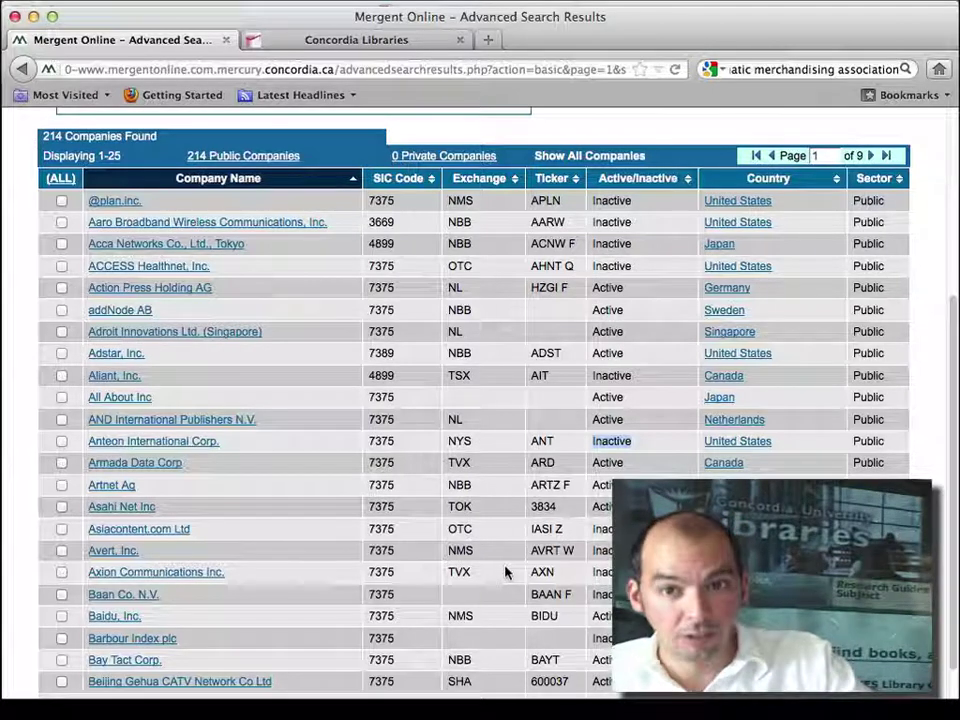
{"action": "scroll", "coordinate": [505, 572], "scroll_direction": "down", "scroll_amount": 2}
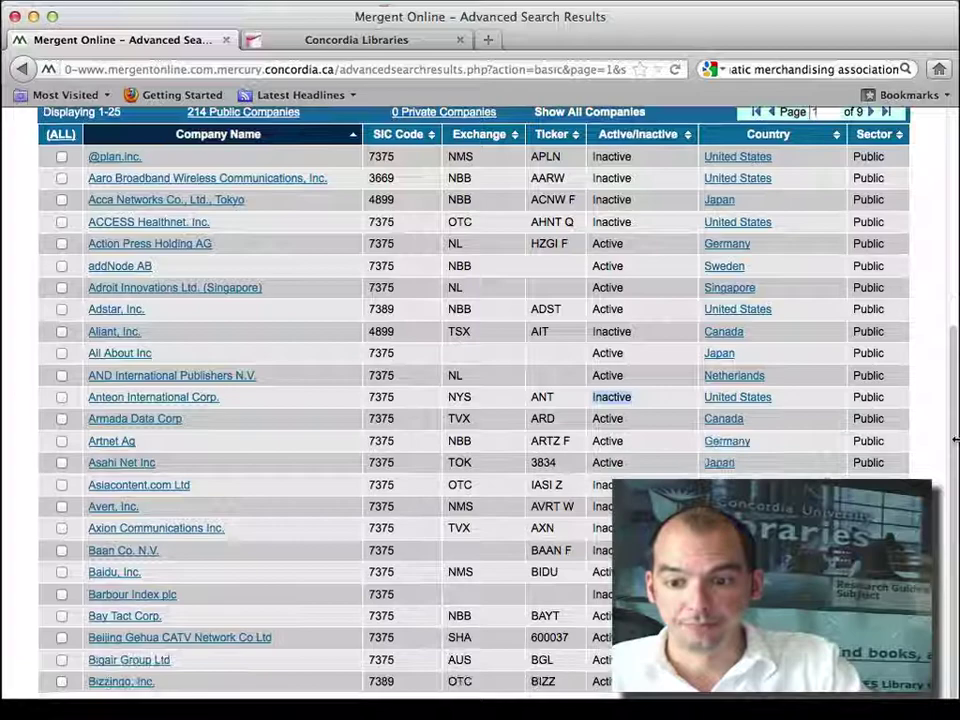
{"action": "scroll", "coordinate": [950, 440], "scroll_direction": "up", "scroll_amount": 5}
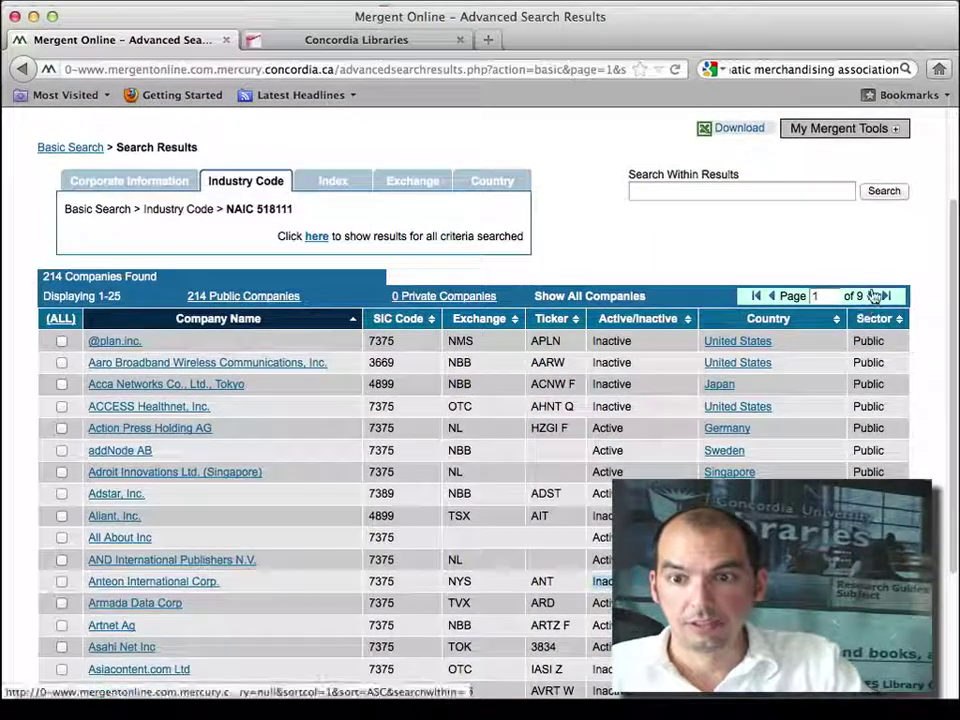
{"action": "left_click", "coordinate": [875, 296]}
Step: Sort the page 2 results by Sector, then reverse the sort order
{"action": "scroll", "coordinate": [866, 440], "scroll_direction": "down", "scroll_amount": 6}
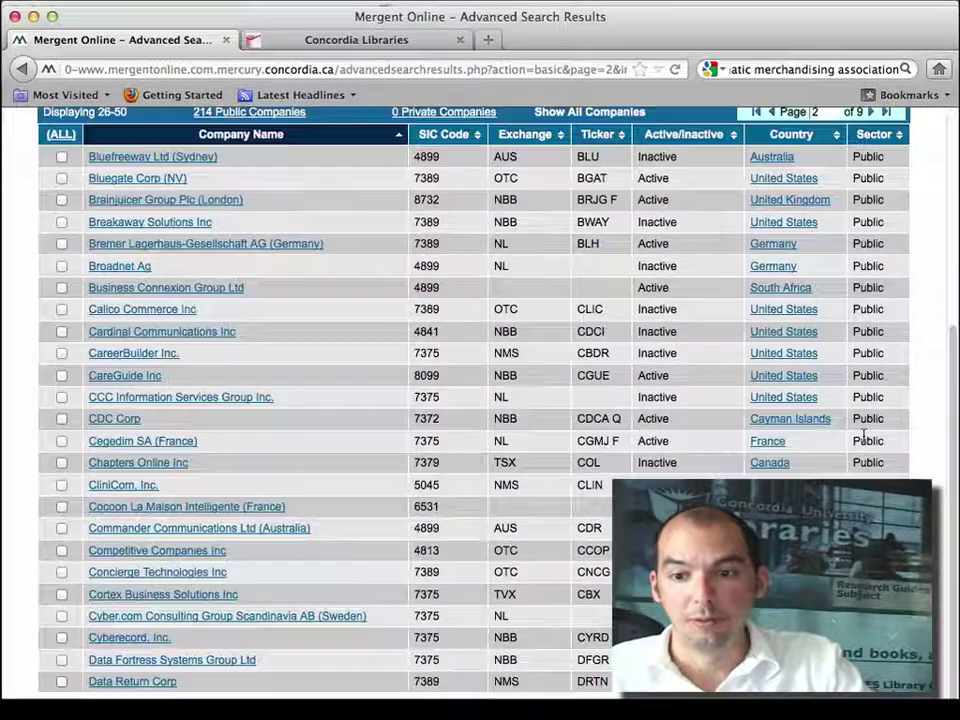
{"action": "scroll", "coordinate": [866, 440], "scroll_direction": "up", "scroll_amount": 3}
{"action": "scroll", "coordinate": [866, 440], "scroll_direction": "up", "scroll_amount": 4}
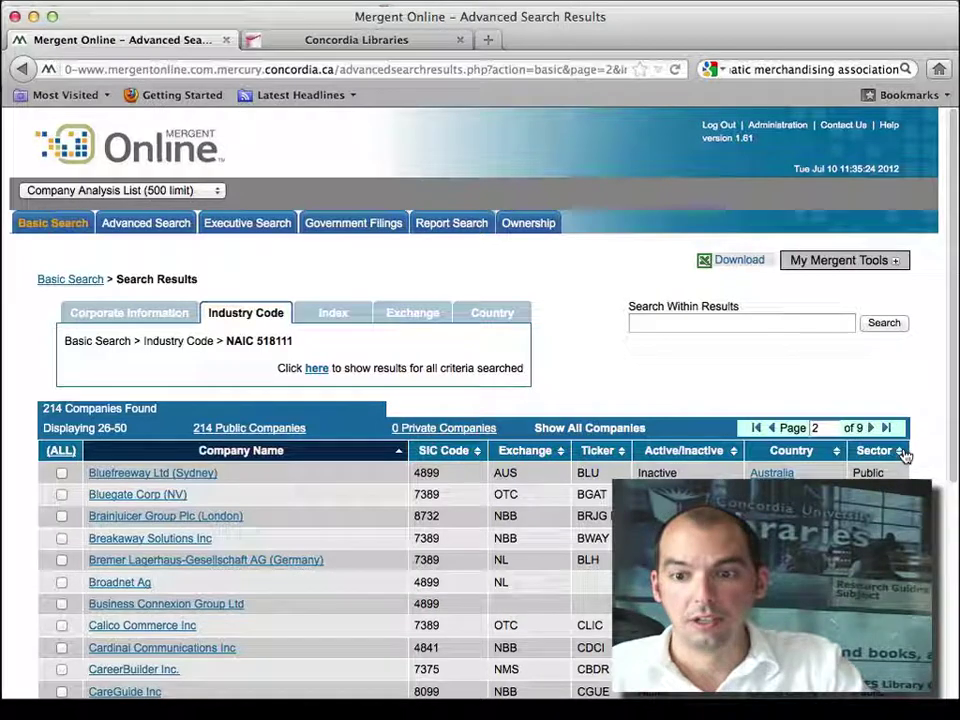
{"action": "left_click", "coordinate": [900, 451]}
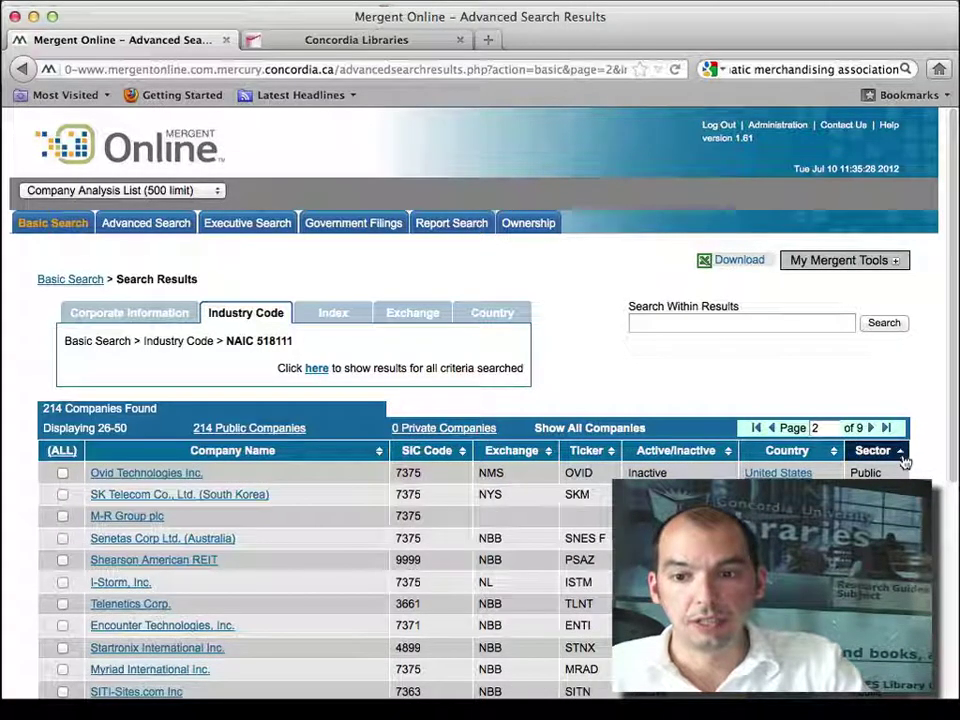
{"action": "left_click", "coordinate": [900, 451]}
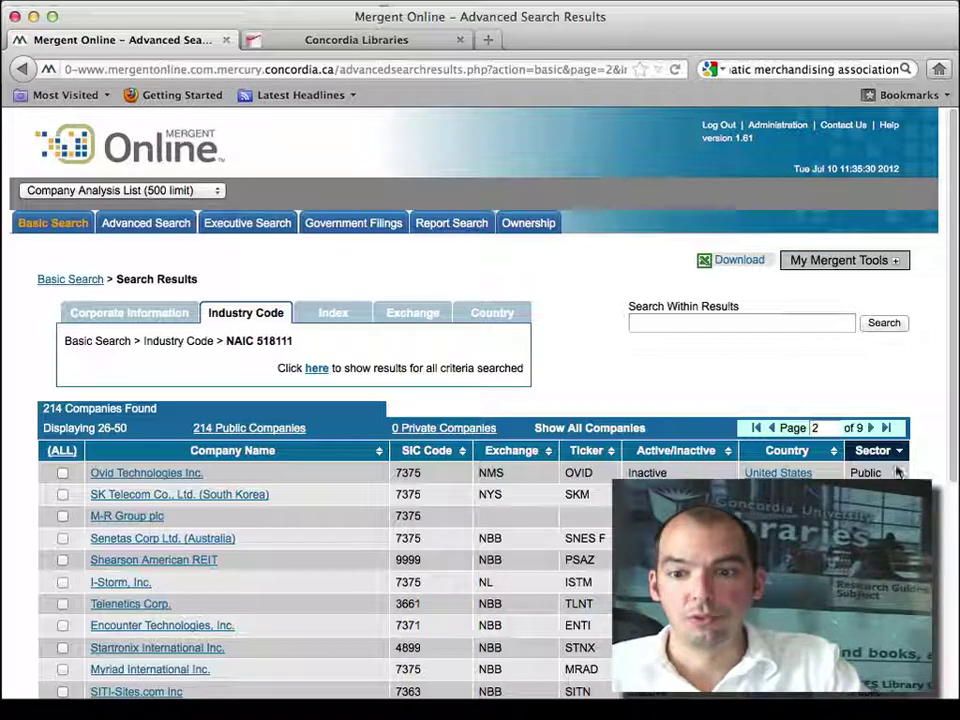
{"action": "scroll", "coordinate": [676, 350], "scroll_direction": "down", "scroll_amount": 3}
{"action": "scroll", "coordinate": [480, 400], "scroll_direction": "down", "scroll_amount": 3}
{"action": "scroll", "coordinate": [480, 400], "scroll_direction": "up", "scroll_amount": 6}
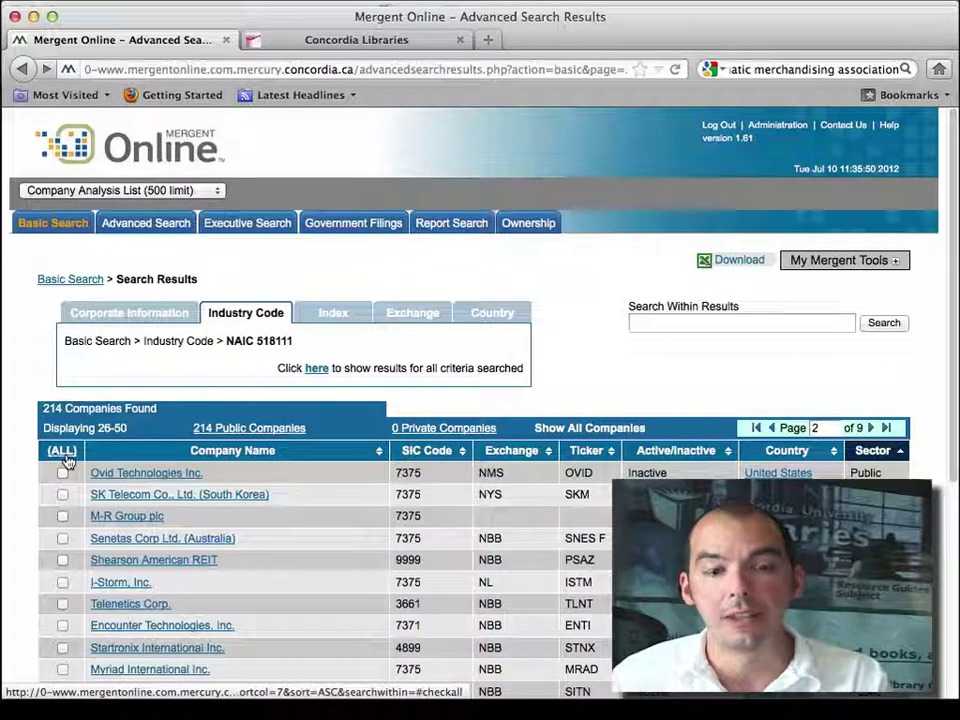
Step: Add all 214 companies to the Company Analysis List and confirm the 214/500 count
{"action": "left_click", "coordinate": [63, 452]}
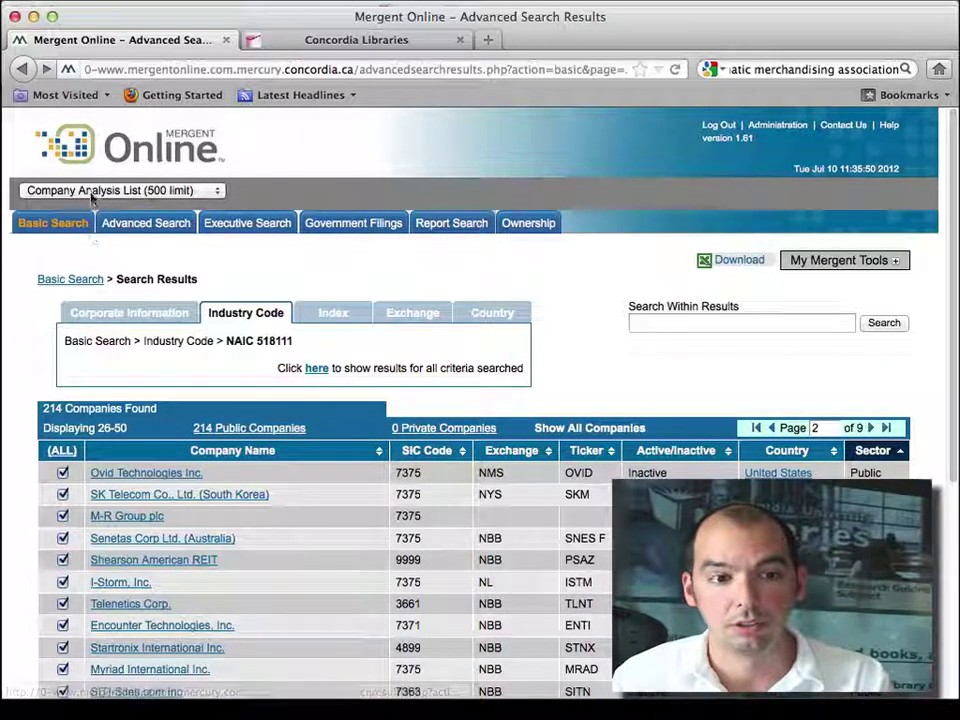
{"action": "left_click", "coordinate": [153, 192]}
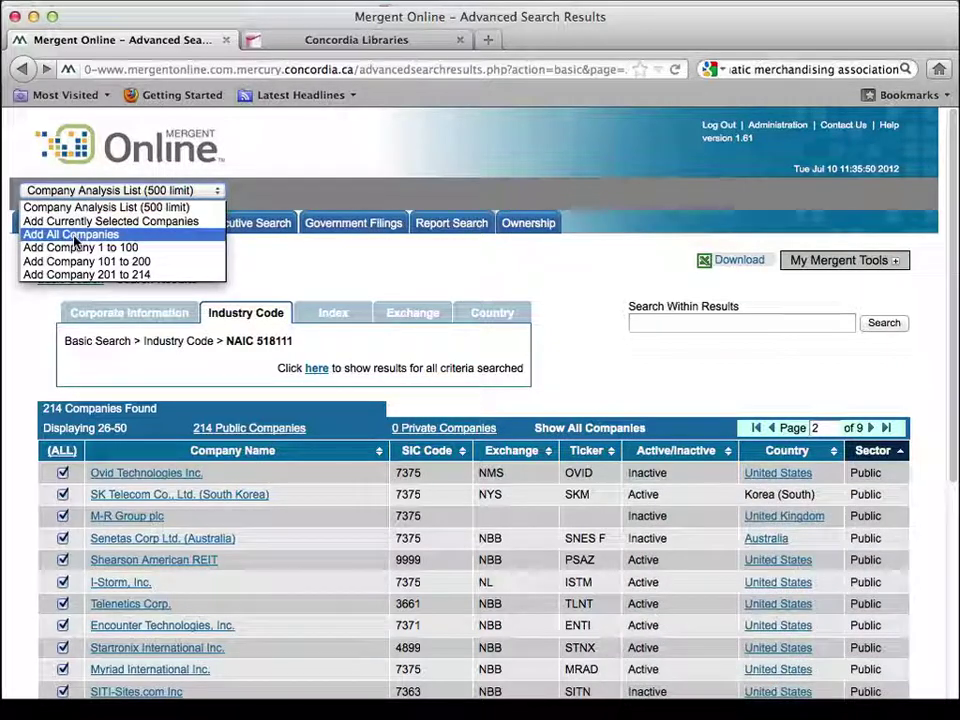
{"action": "left_click", "coordinate": [74, 236]}
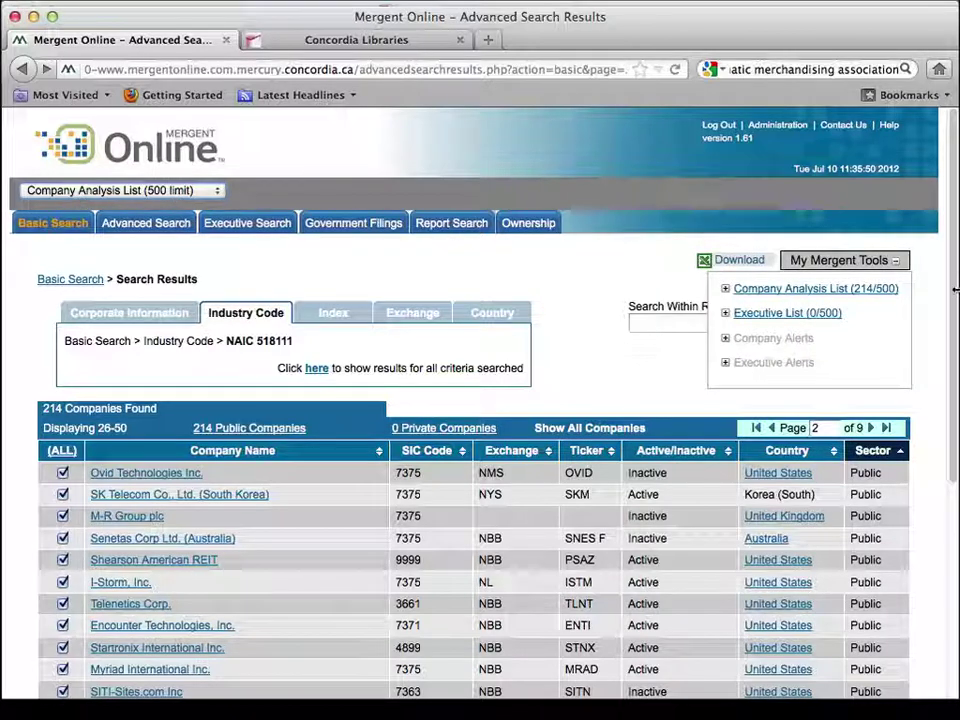
{"action": "left_click", "coordinate": [895, 261]}
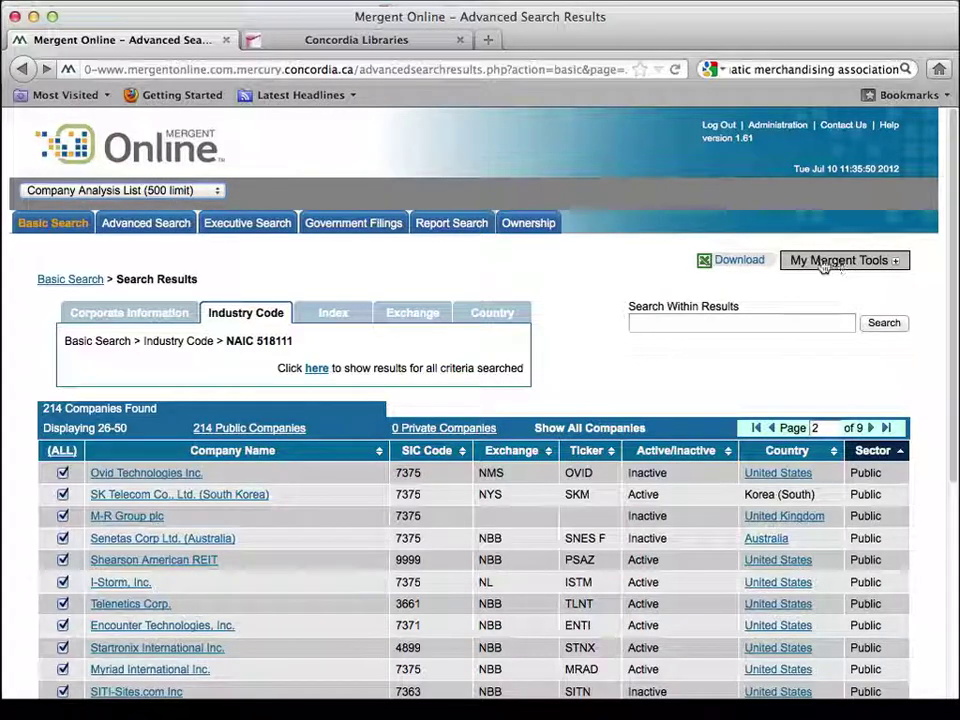
{"action": "left_click", "coordinate": [900, 260]}
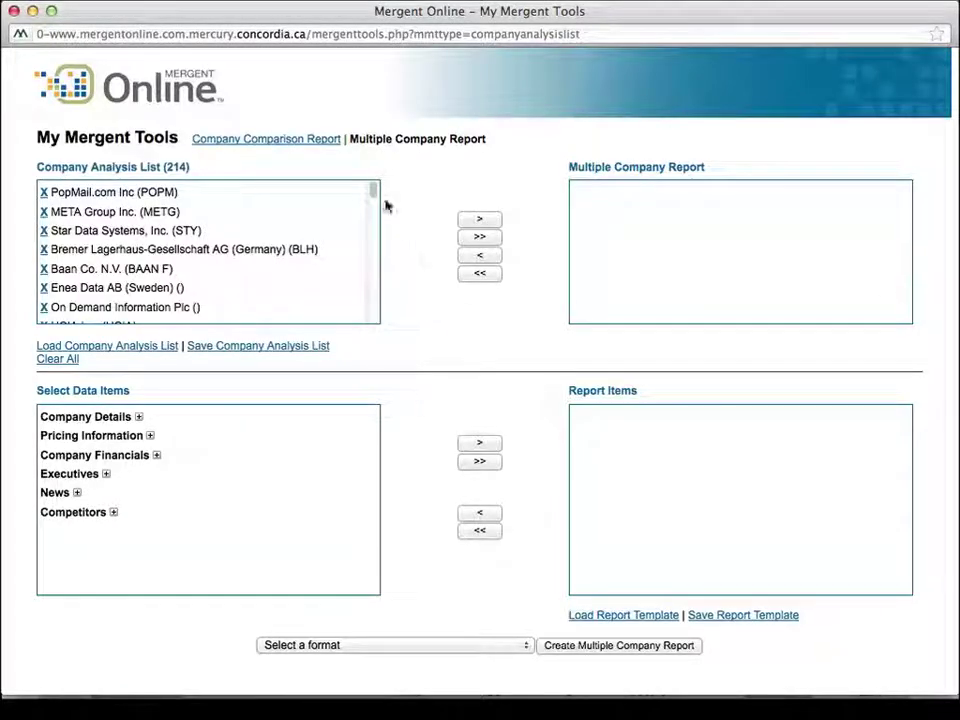
Step: Open the Company Analysis List (214/500) as a Multiple Company Report
{"action": "mouse_move", "coordinate": [375, 198]}
{"action": "left_mouse_down"}
{"action": "mouse_move", "coordinate": [363, 316]}
{"action": "mouse_move", "coordinate": [362, 195]}
{"action": "left_mouse_up"}
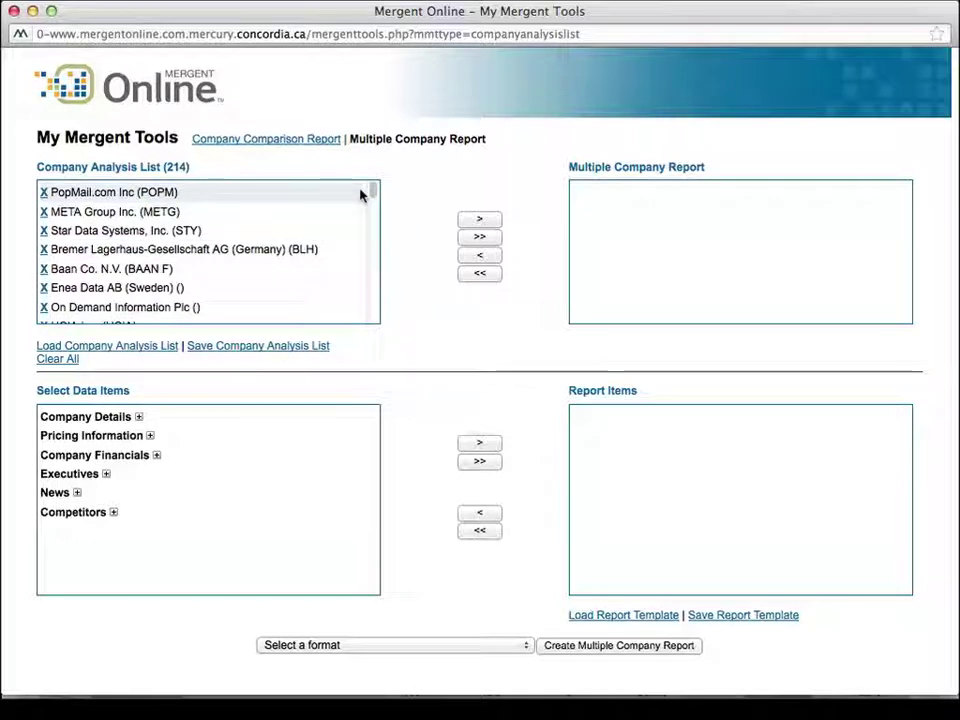
Step: Copy all listed companies into the report and expand the Company Details and Company Financials items
{"action": "left_click", "coordinate": [482, 239]}
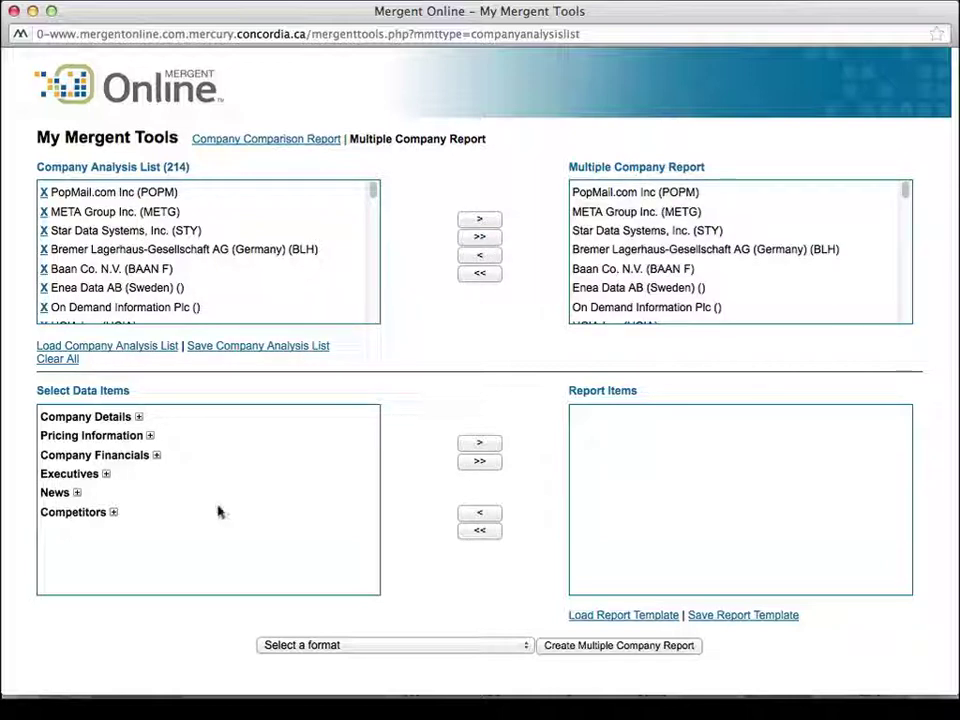
{"action": "left_click", "coordinate": [138, 417]}
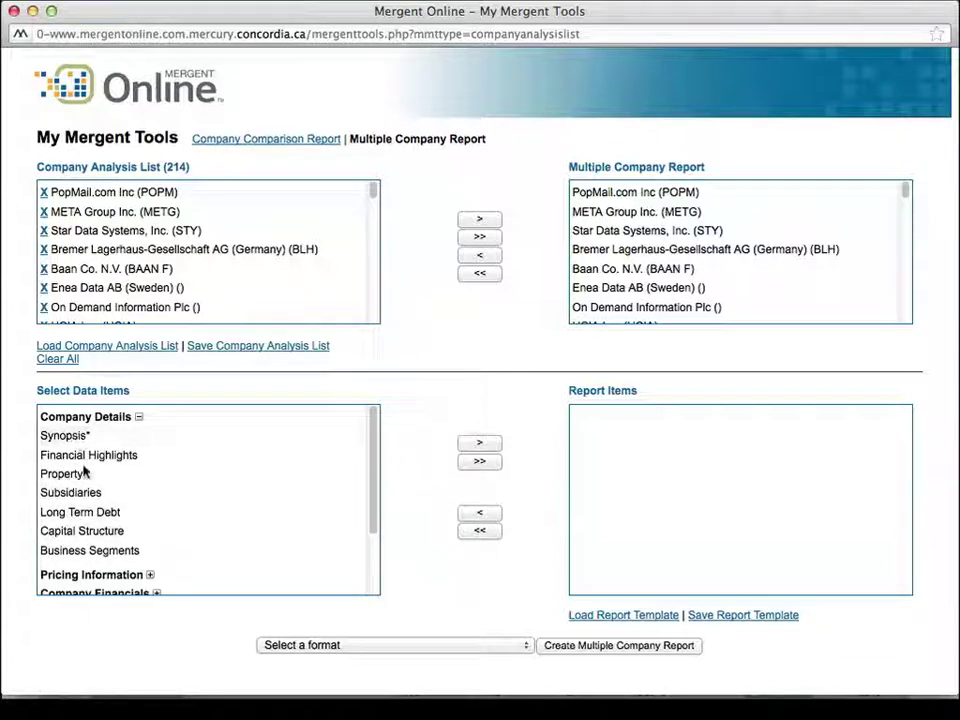
{"action": "scroll", "coordinate": [220, 561], "scroll_direction": "down", "scroll_amount": 1}
{"action": "scroll", "coordinate": [222, 555], "scroll_direction": "down", "scroll_amount": 3}
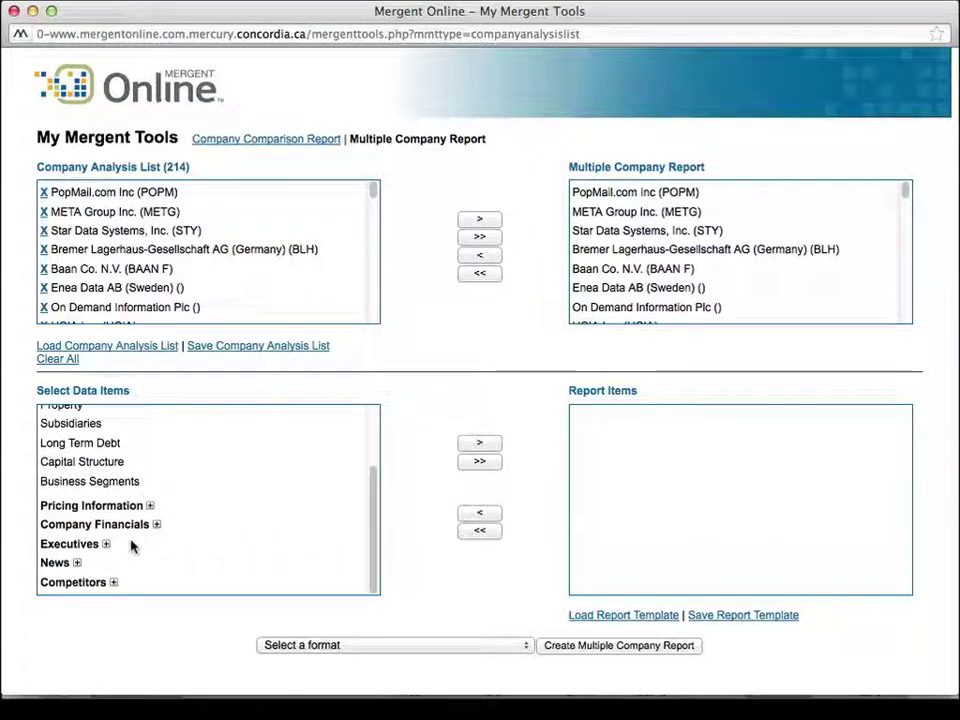
{"action": "left_click", "coordinate": [156, 524]}
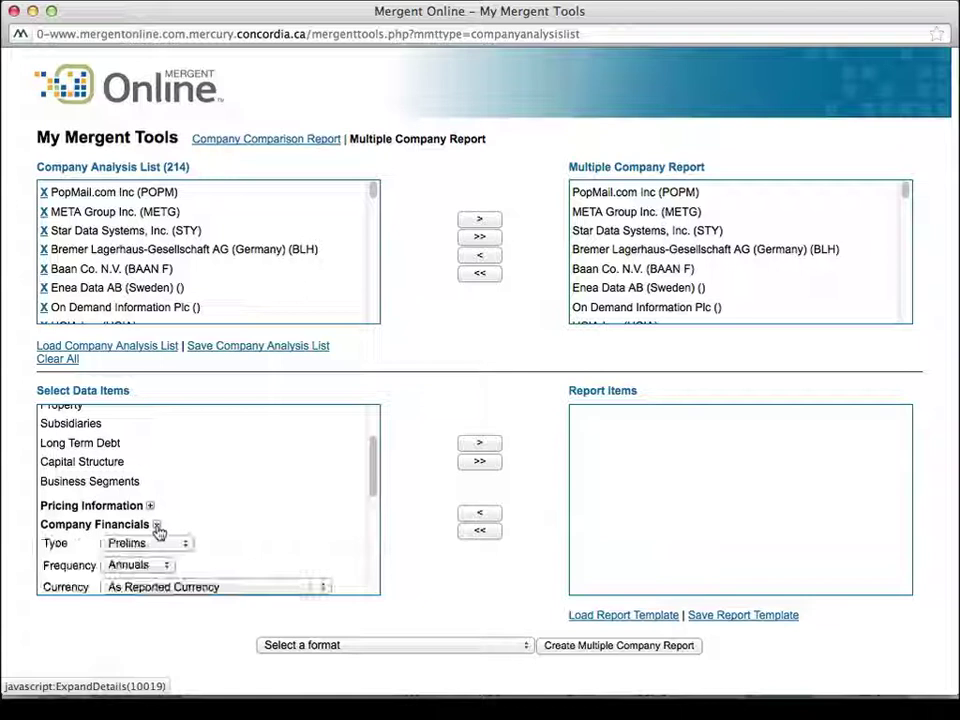
{"action": "scroll", "coordinate": [157, 531], "scroll_direction": "down", "scroll_amount": 1}
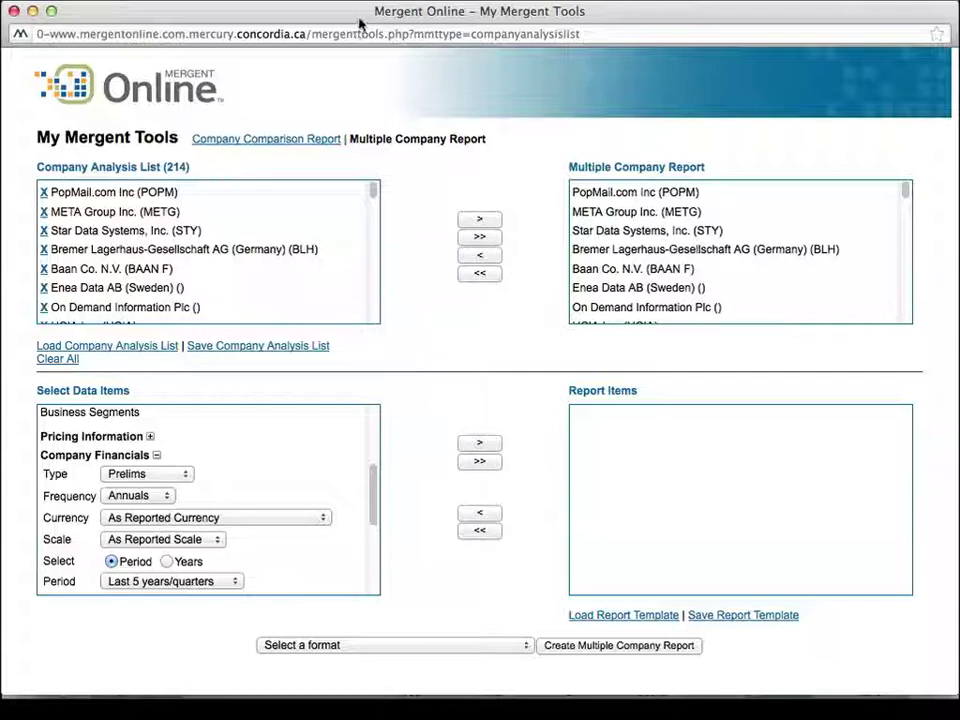
{"action": "left_click_drag", "start_coordinate": [360, 21], "coordinate": [360, 35]}
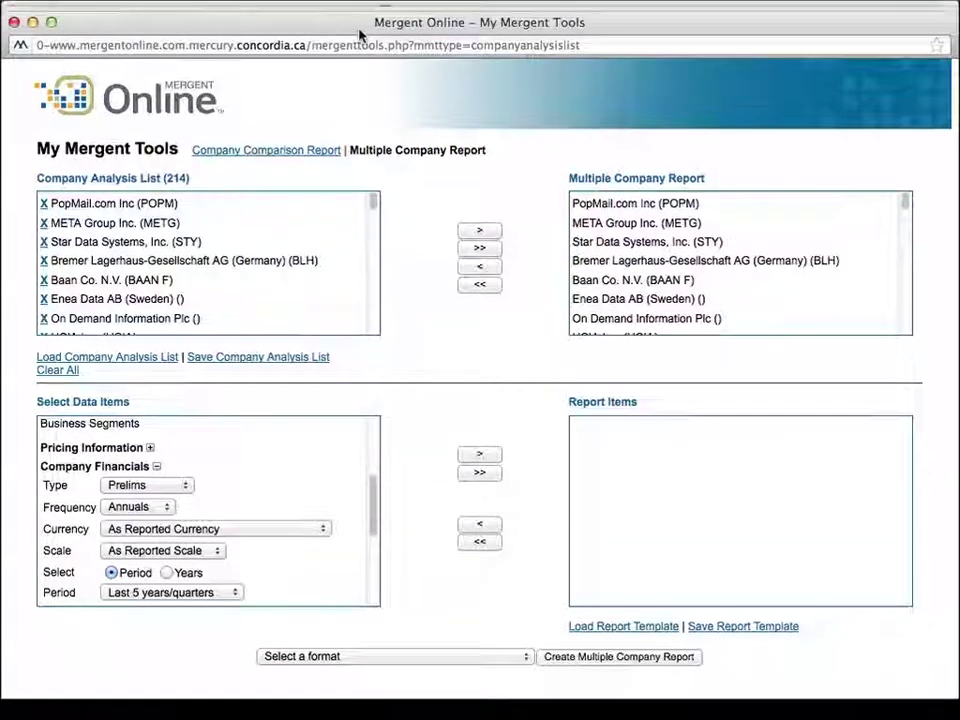
Step: Close the My Mergent Tools window to return to page 2 of the NAICS 518111 results
{"action": "left_click", "coordinate": [14, 21]}
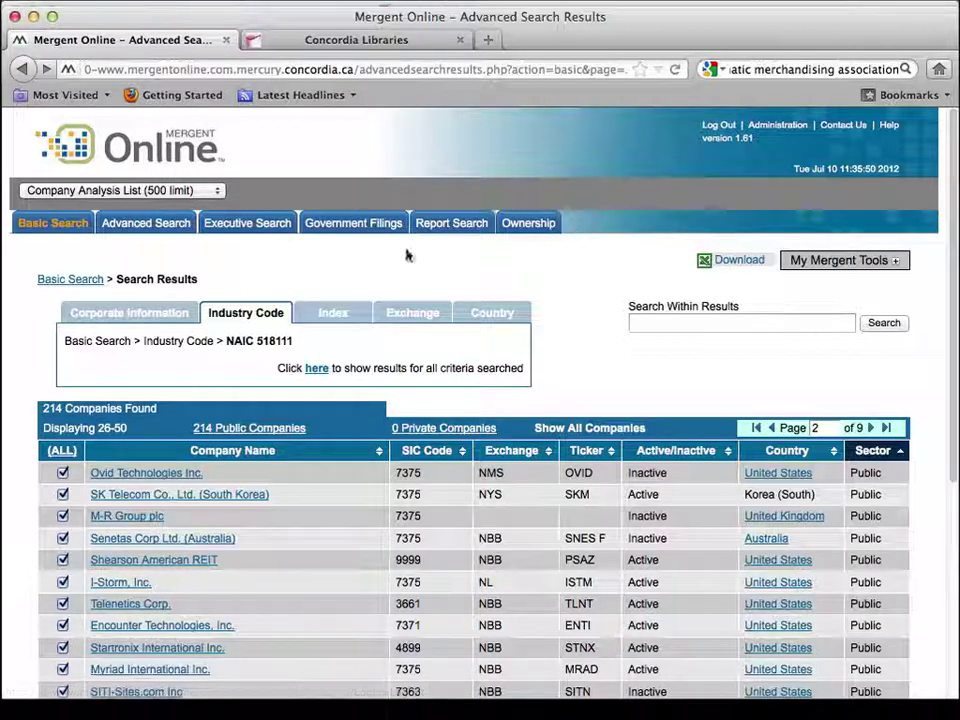
Step: Search 'google' in Basic Search, open Google Inc and view its annual 10-K reports
{"action": "left_click", "coordinate": [57, 224]}
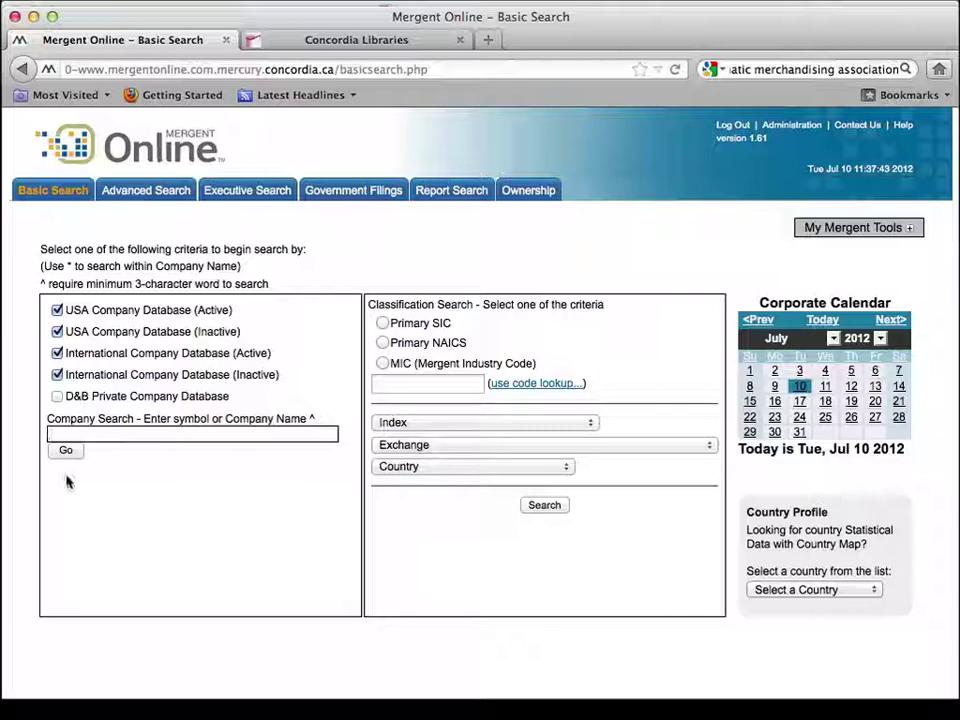
{"action": "type", "text": "googl"}
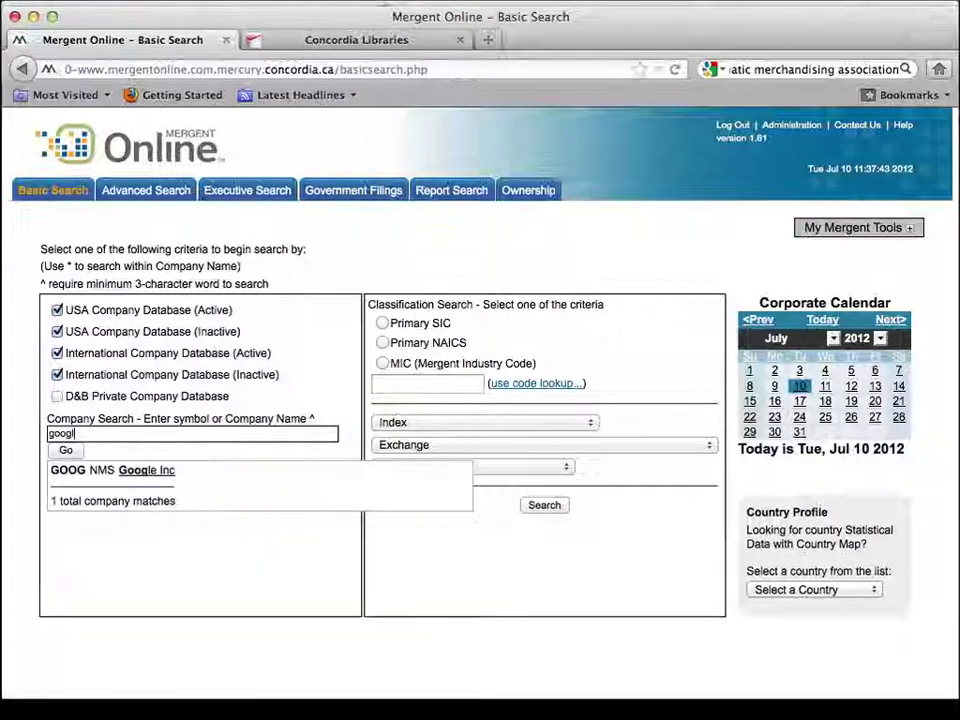
{"action": "type", "text": "e"}
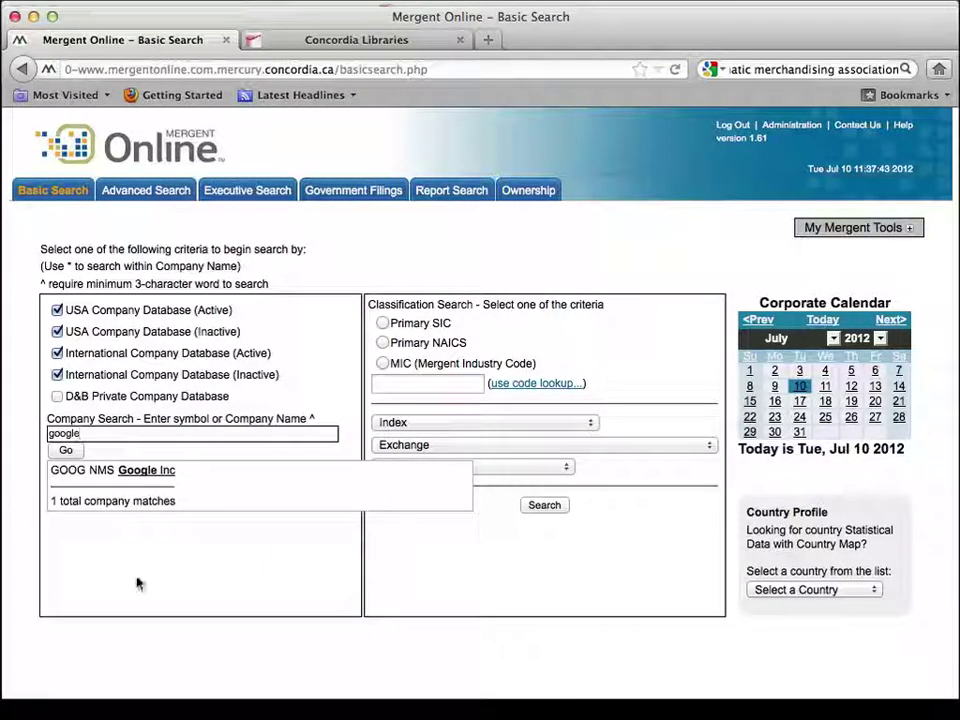
{"action": "left_click", "coordinate": [163, 477]}
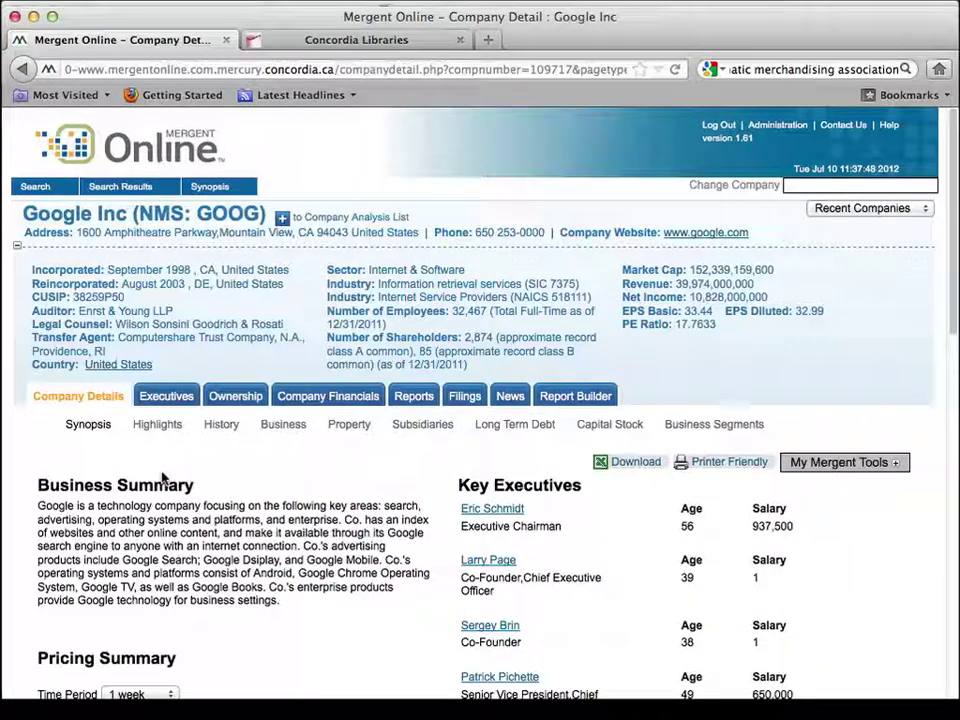
{"action": "left_click", "coordinate": [415, 400]}
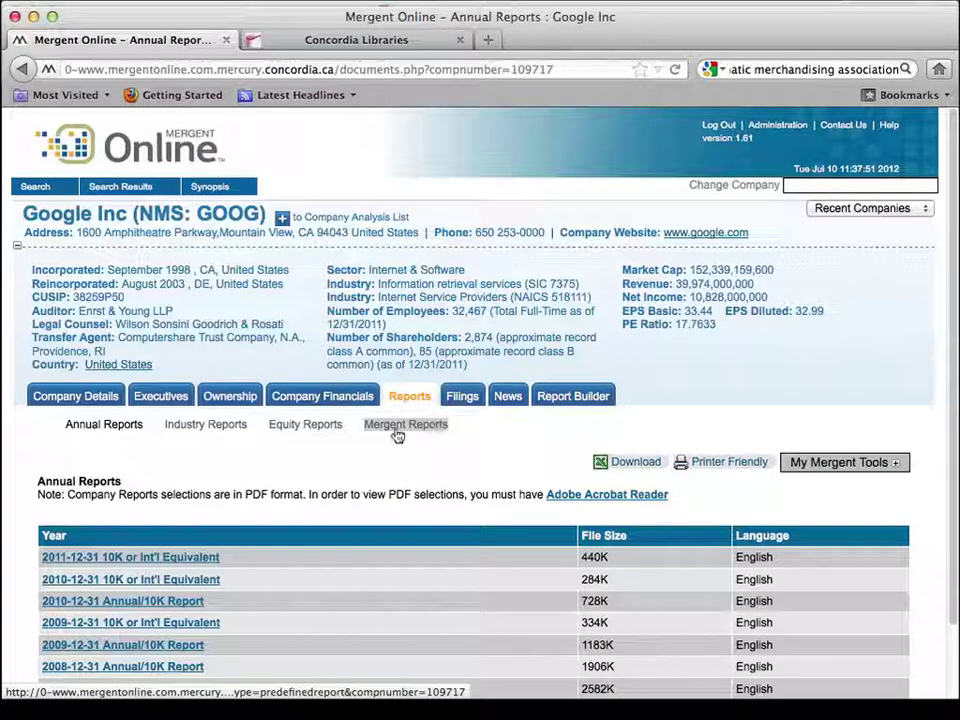
Step: Show the list of Google's predefined Mergent reports
{"action": "left_click", "coordinate": [406, 425]}
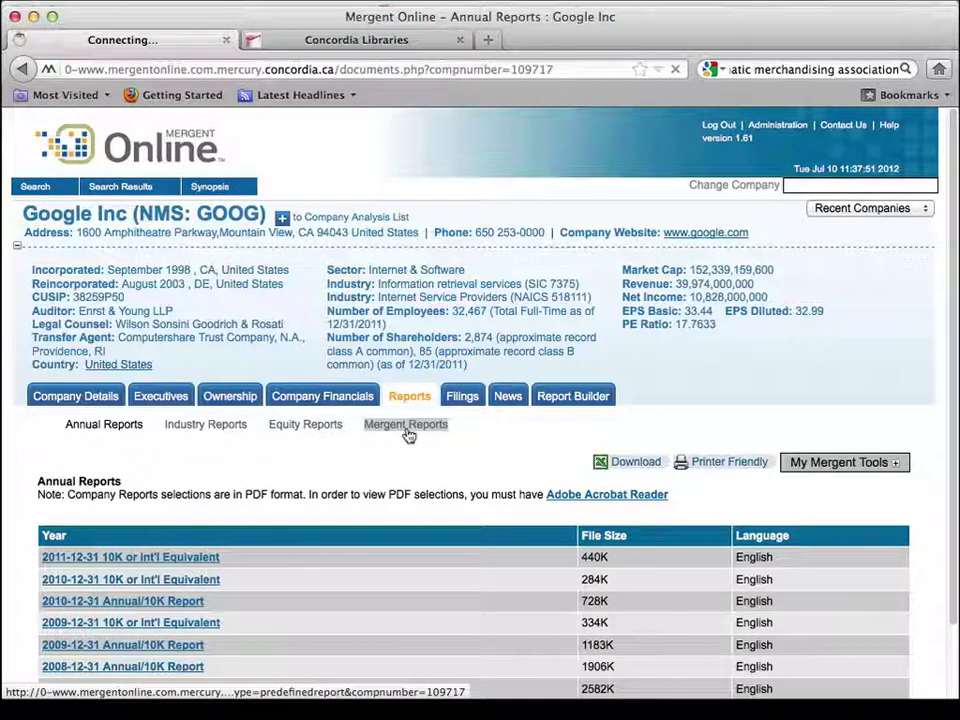
{"action": "scroll", "coordinate": [408, 435], "scroll_direction": "down", "scroll_amount": 5}
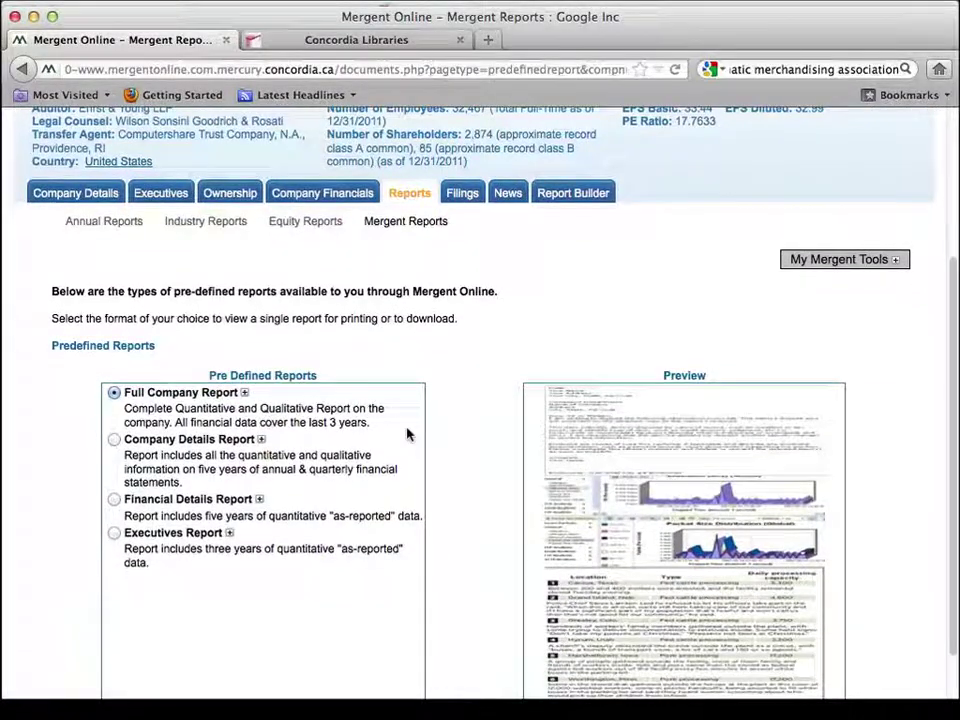
{"action": "scroll", "coordinate": [408, 435], "scroll_direction": "down", "scroll_amount": 2}
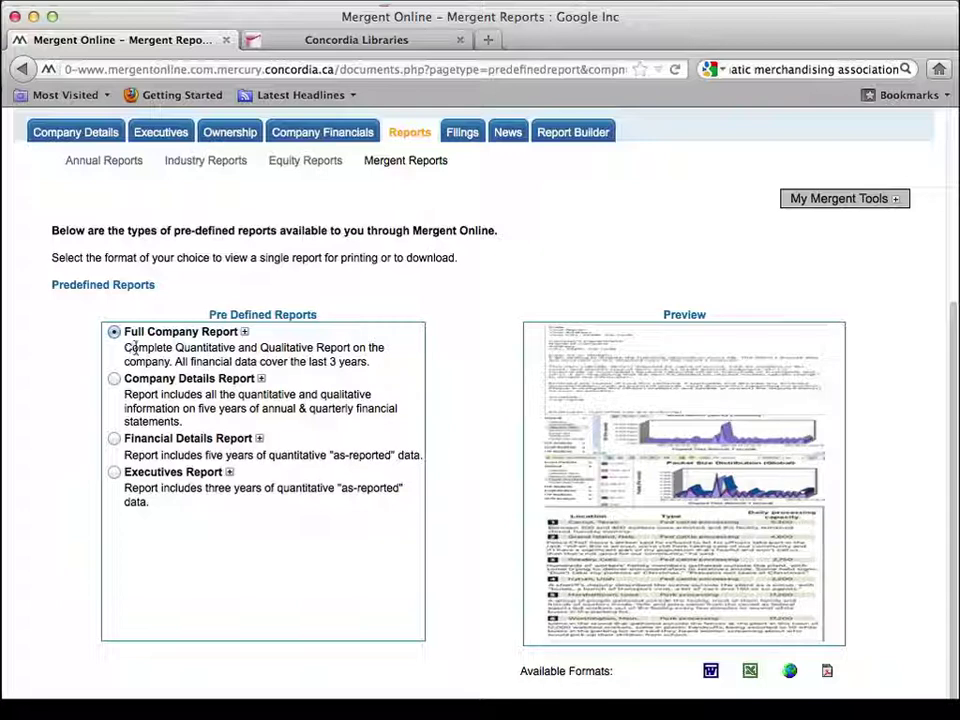
Step: Expand the Full Company Report's sections and request that report in PDF format
{"action": "left_click", "coordinate": [244, 333]}
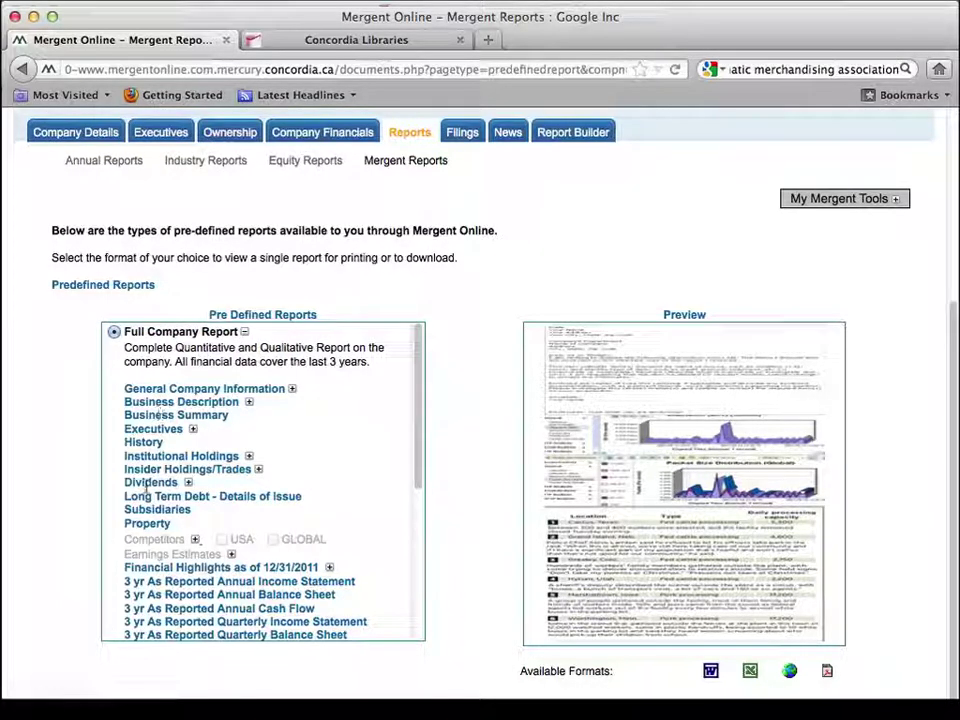
{"action": "mouse_move", "coordinate": [423, 458]}
{"action": "left_mouse_down"}
{"action": "mouse_move", "coordinate": [416, 622]}
{"action": "mouse_move", "coordinate": [429, 450]}
{"action": "left_mouse_up"}
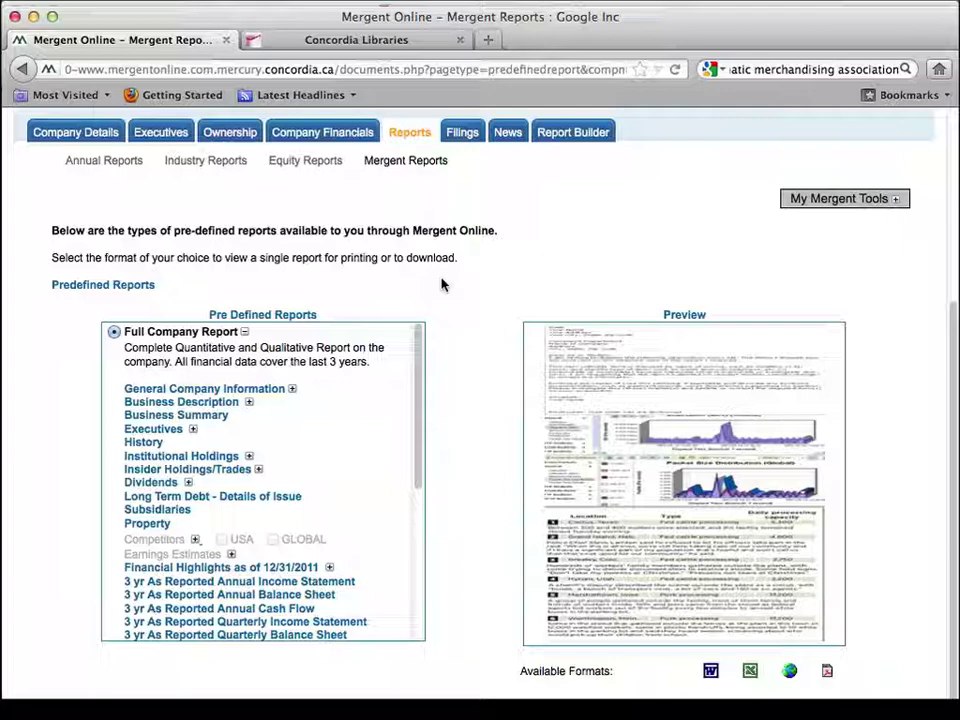
{"action": "scroll", "coordinate": [443, 283], "scroll_direction": "up", "scroll_amount": 3}
{"action": "scroll", "coordinate": [470, 400], "scroll_direction": "down", "scroll_amount": 3}
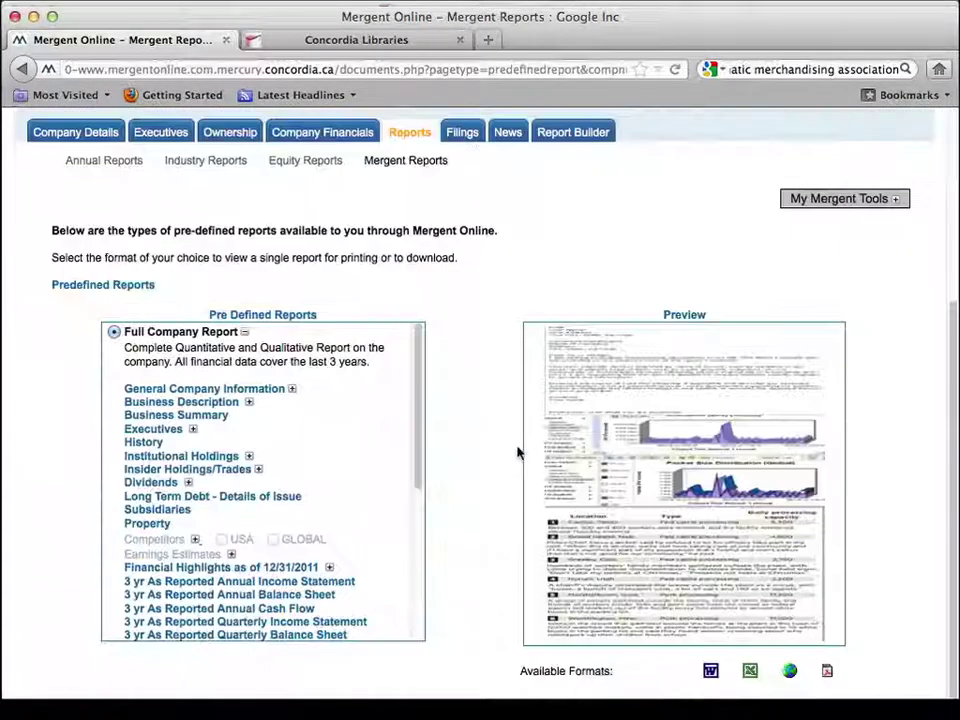
{"action": "left_click", "coordinate": [827, 671]}
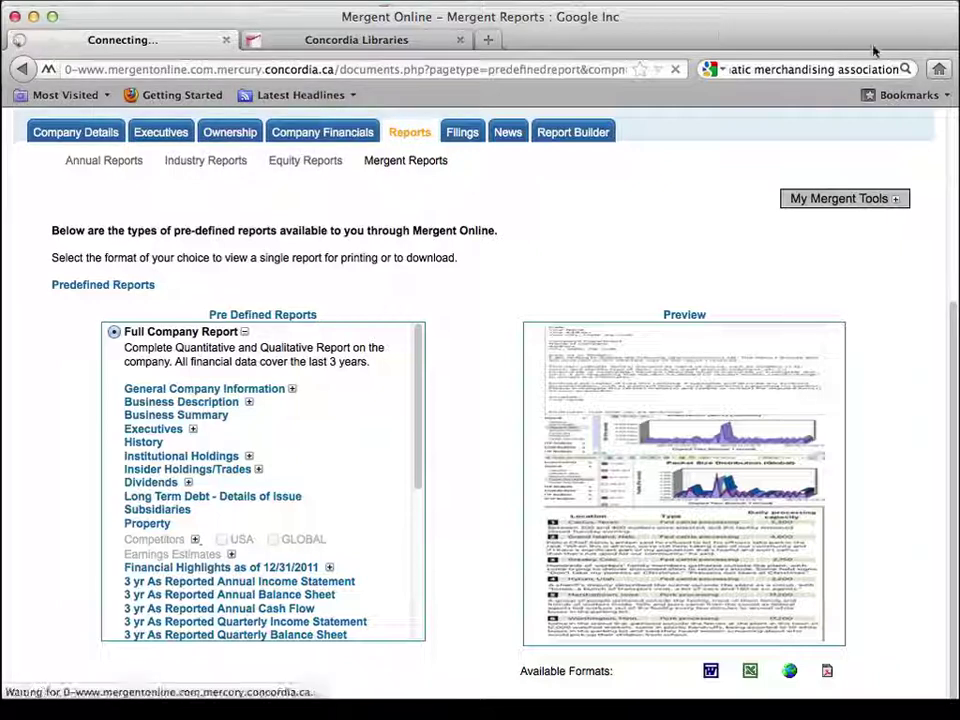
Step: View Google's Industry Reports page, which states no industry reports currently exist
{"action": "left_click", "coordinate": [430, 161]}
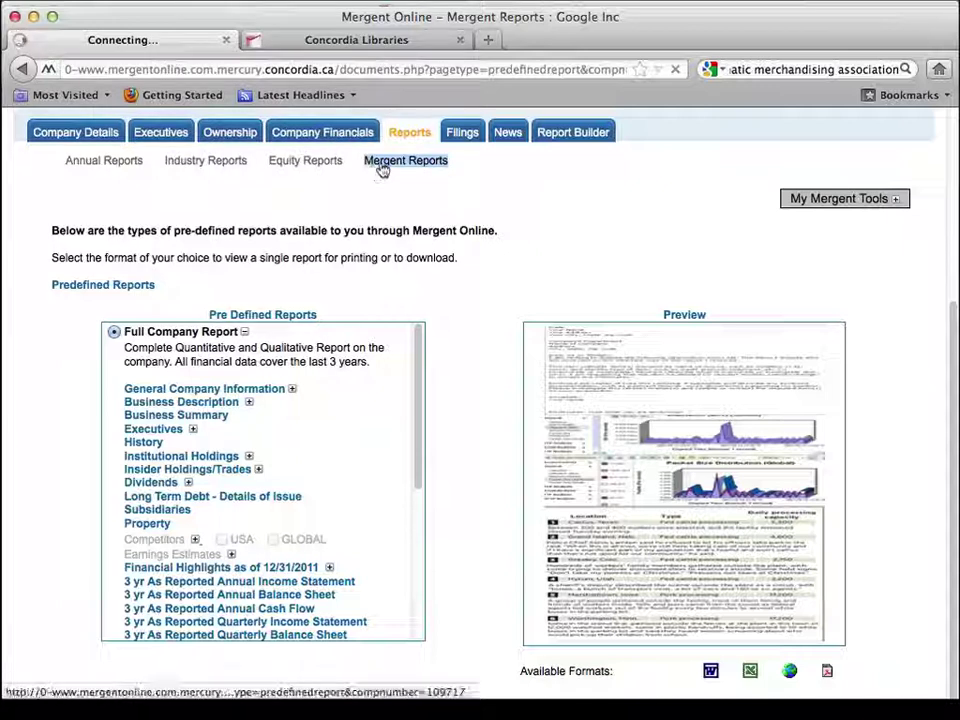
{"action": "left_click", "coordinate": [188, 172]}
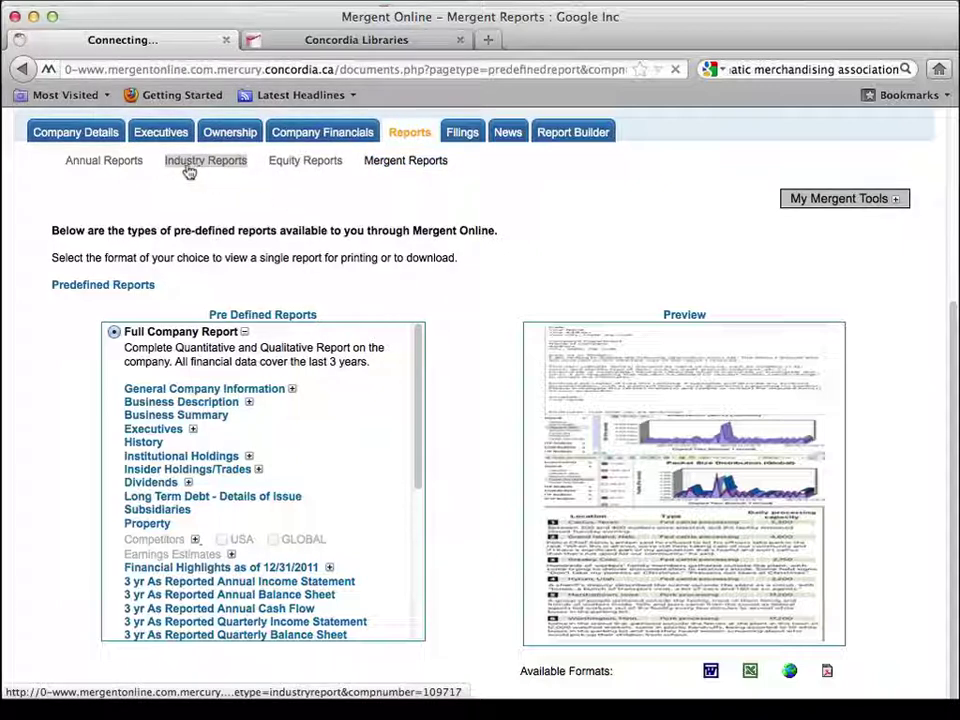
{"action": "left_click", "coordinate": [425, 141]}
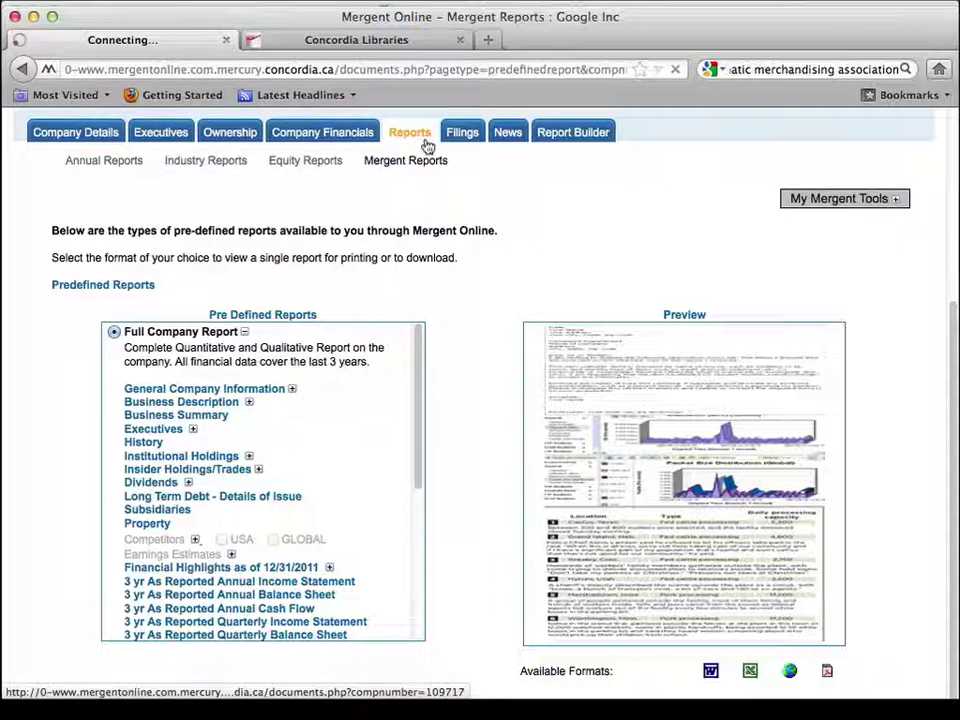
{"action": "left_click", "coordinate": [90, 166]}
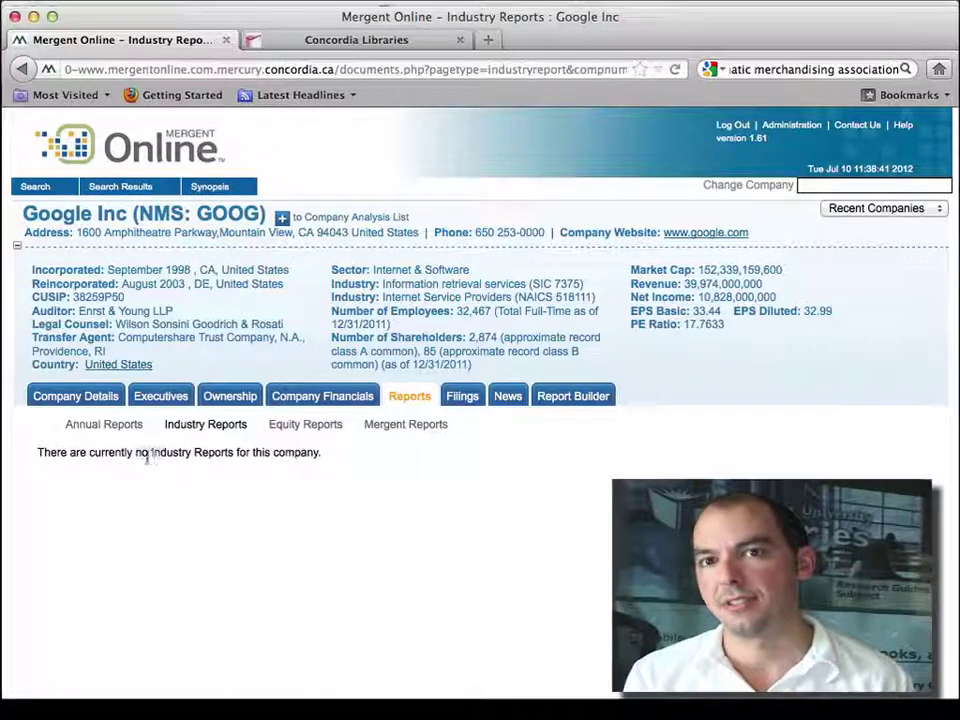
Step: Highlight the no-industry-reports note, then return to the Concordia Database Finder
{"action": "left_click_drag", "start_coordinate": [136, 453], "coordinate": [353, 477]}
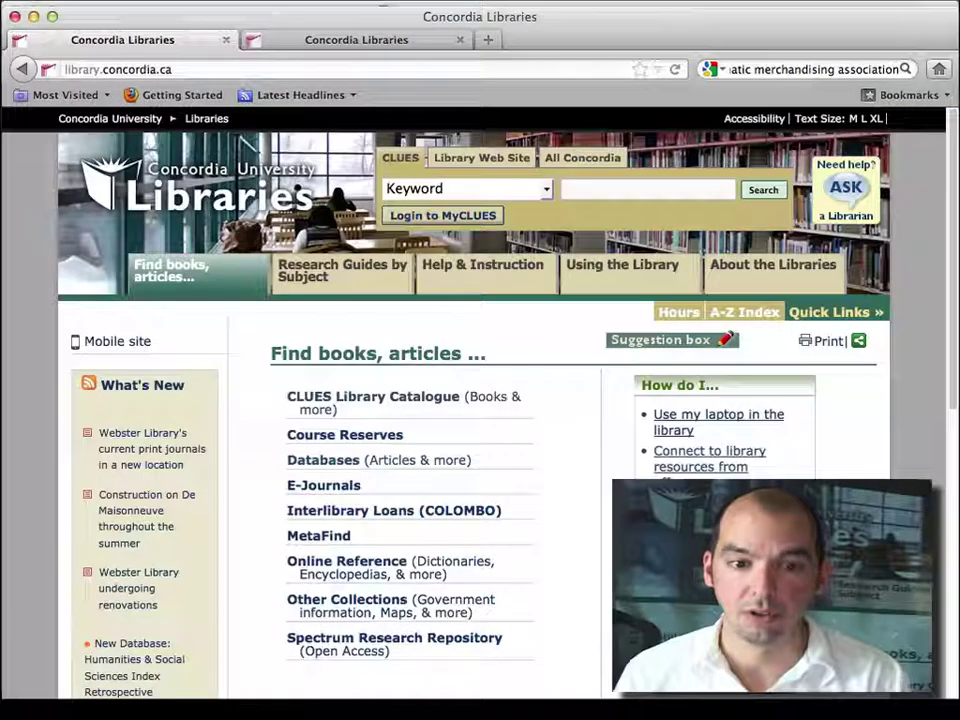
{"action": "left_click", "coordinate": [408, 475]}
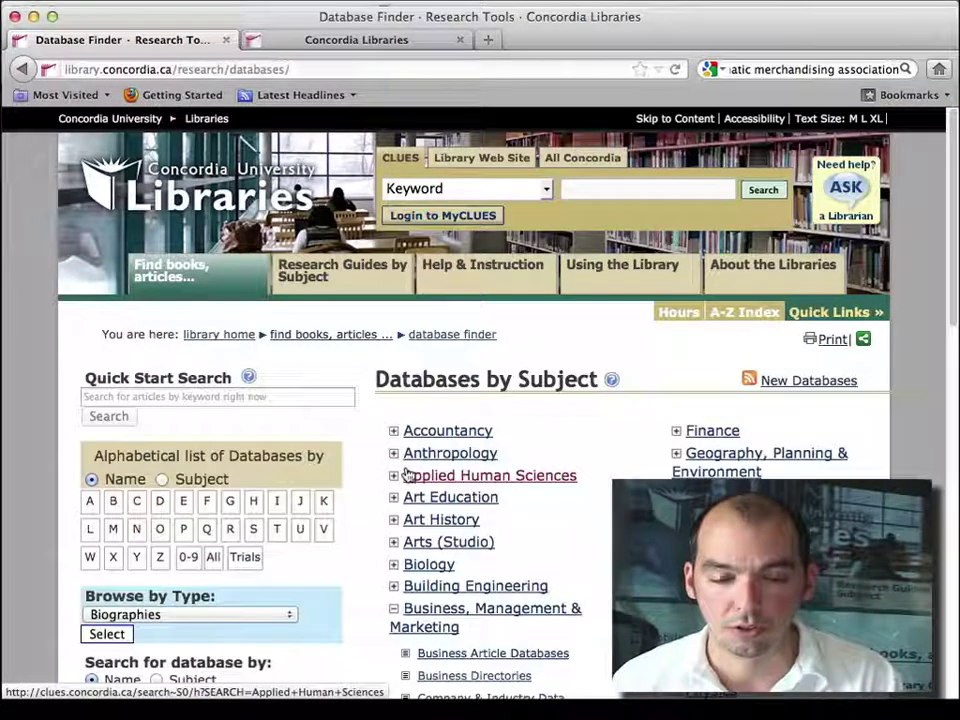